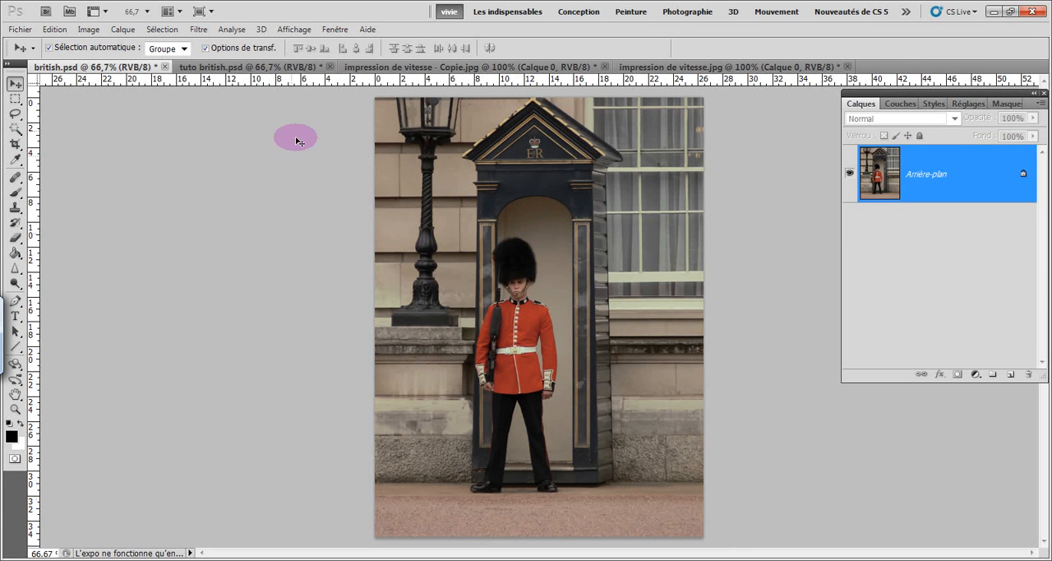
# Compare the original and finished versions of the guard and scooter rider images, ending on british.psd.
pyautogui.click(246, 70)
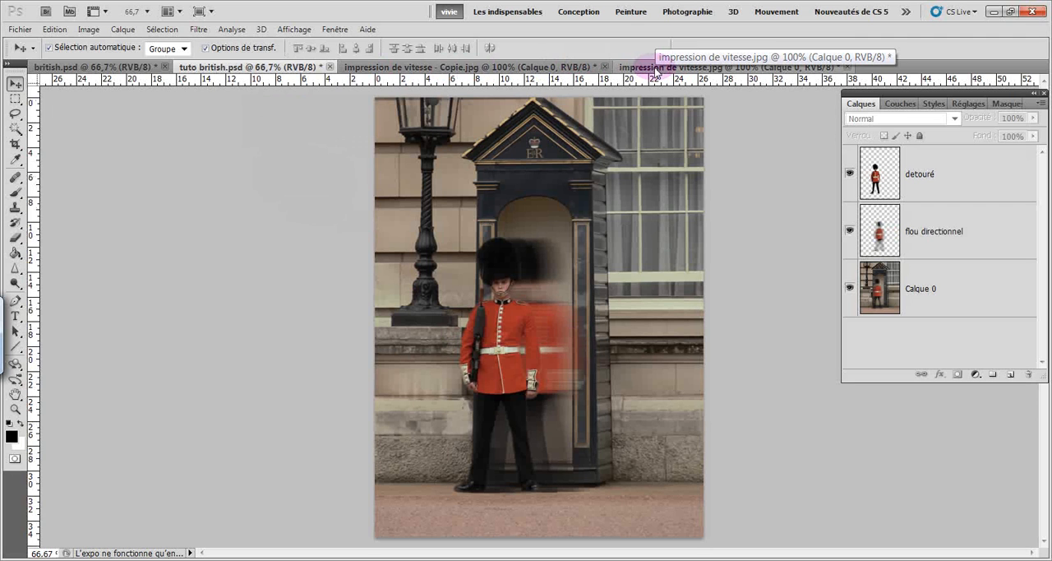
pyautogui.click(522, 69)
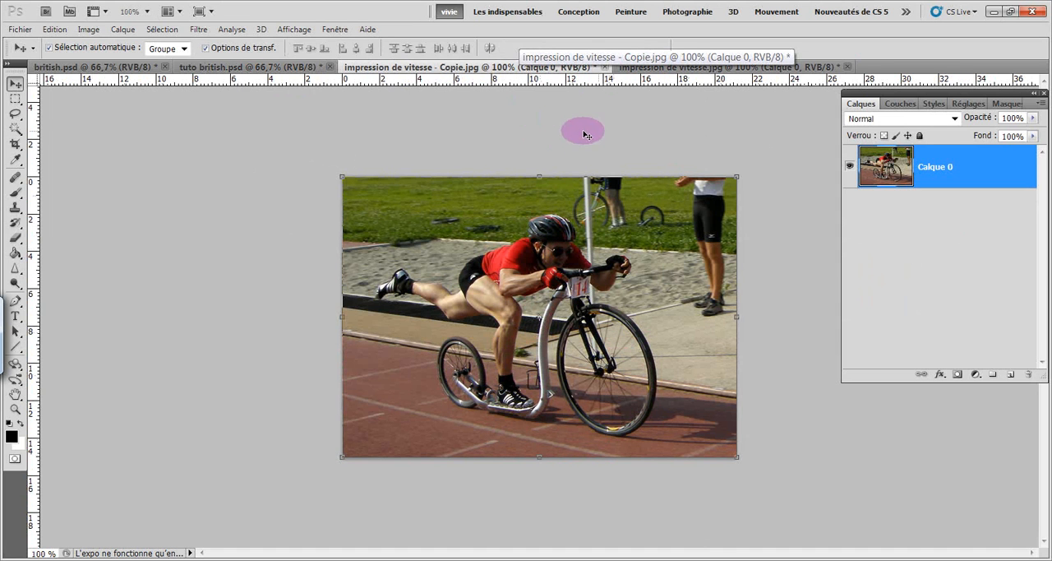
pyautogui.click(680, 71)
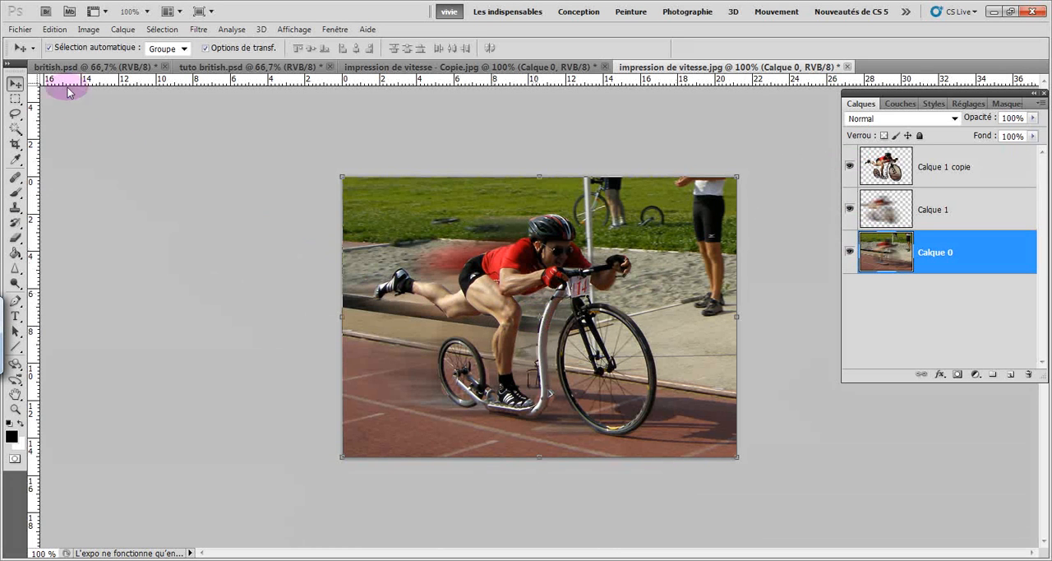
pyautogui.click(89, 68)
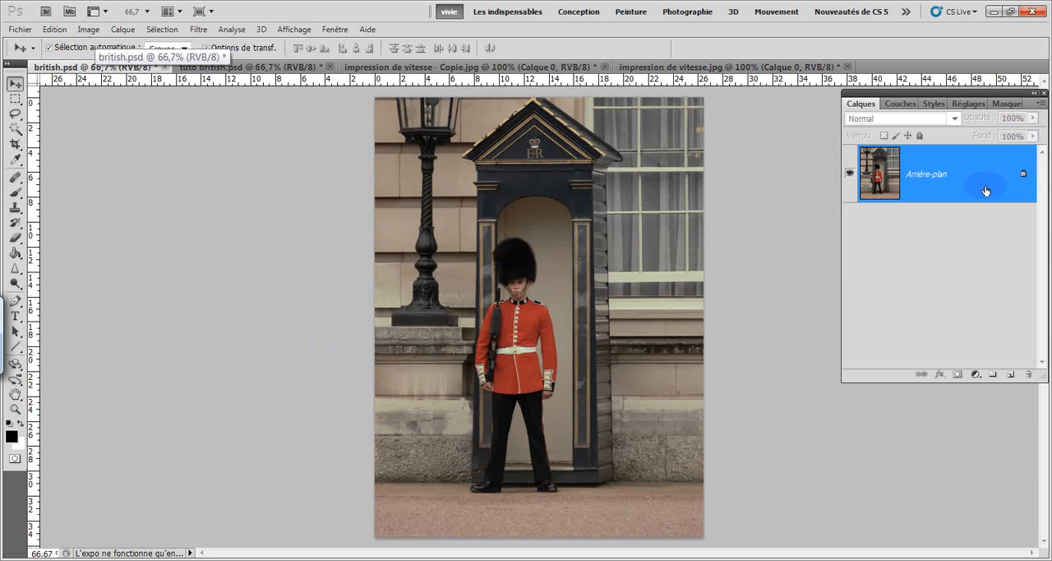
# Unlock the background layer and paint a quick mask over the guard from hat to trousers with the 23 px brush.
pyautogui.moveTo(1023, 175); pyautogui.dragTo(1030, 374)
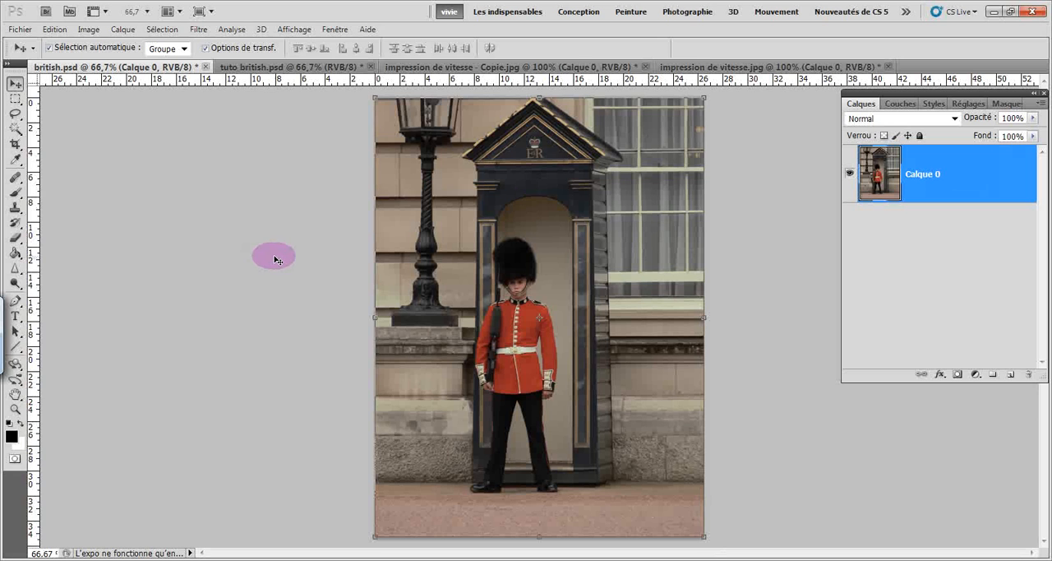
pyautogui.click(14, 459)
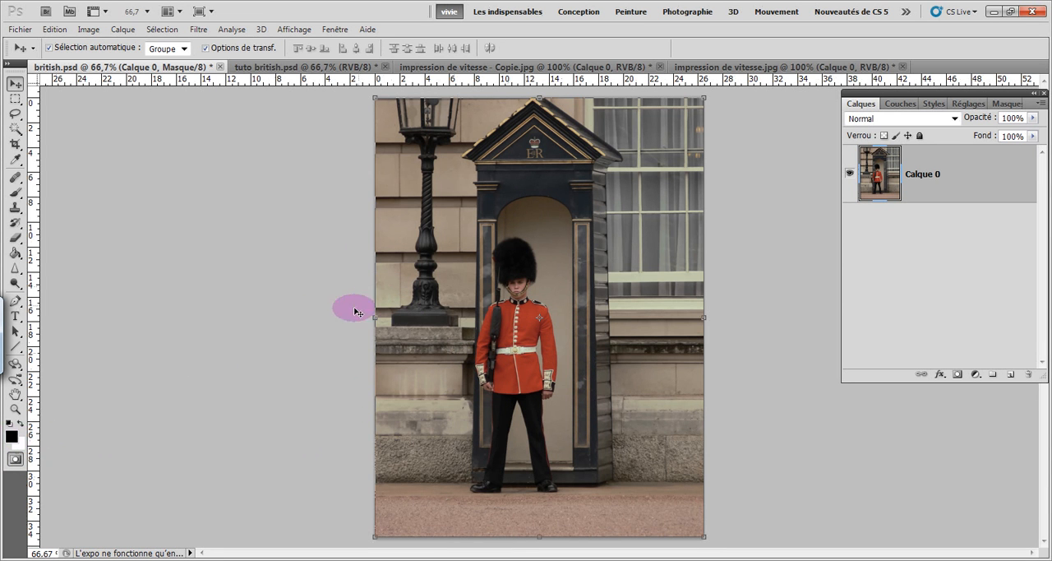
pyautogui.click(14, 195)
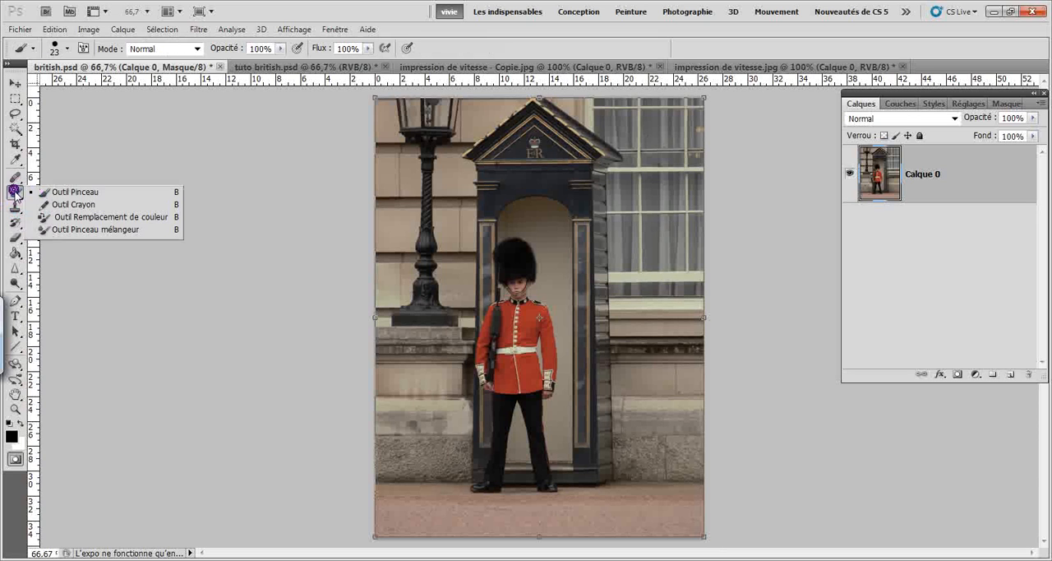
pyautogui.click(55, 192)
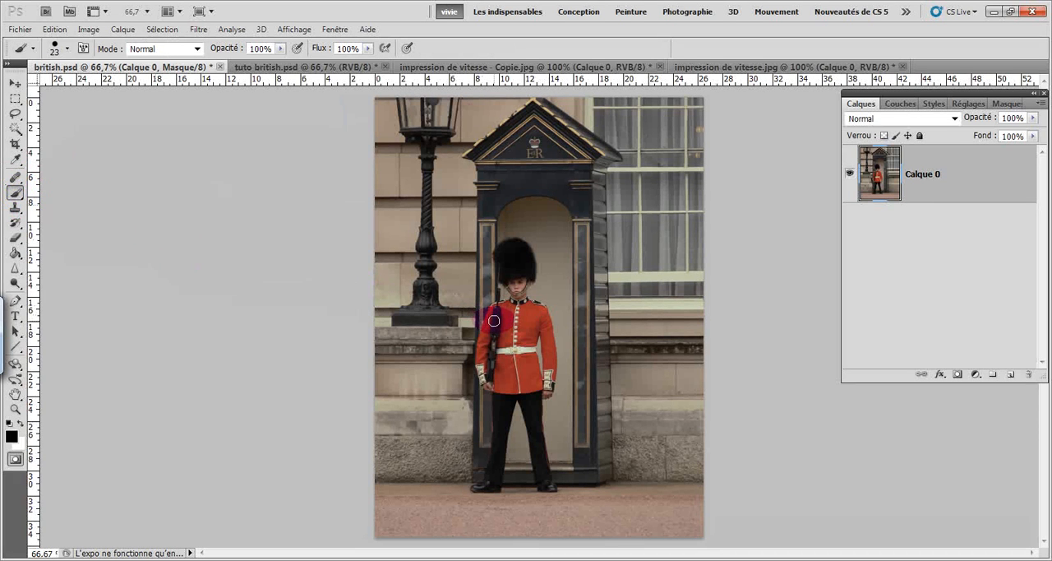
pyautogui.scroll(1, 493, 324)
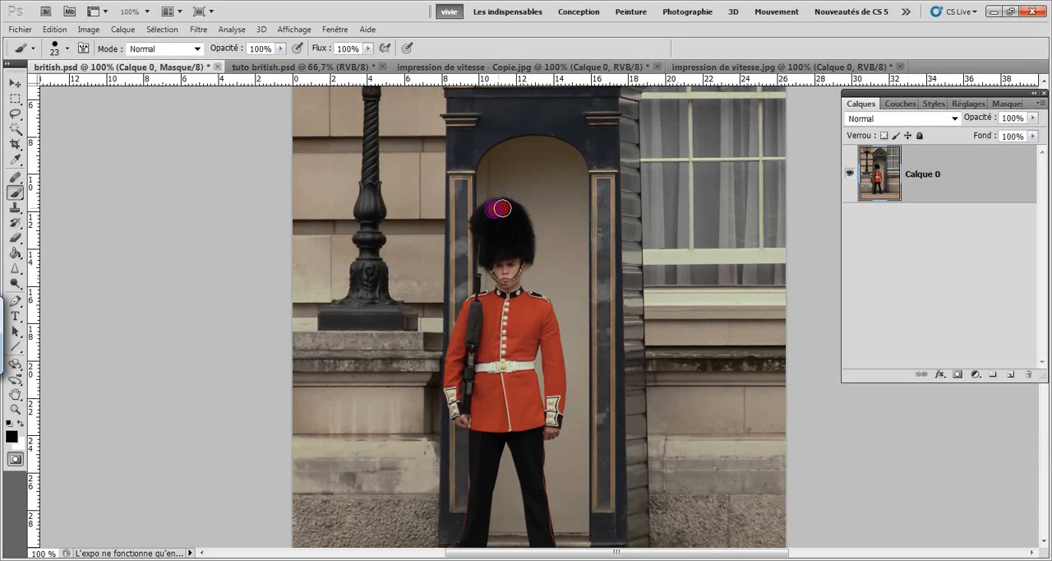
pyautogui.moveTo(502, 208)
pyautogui.mouseDown()
pyautogui.moveTo(525, 258)
pyautogui.moveTo(518, 209)
pyautogui.moveTo(491, 208)
pyautogui.moveTo(478, 226)
pyautogui.moveTo(484, 257)
pyautogui.moveTo(510, 256)
pyautogui.moveTo(509, 239)
pyautogui.moveTo(495, 217)
pyautogui.moveTo(495, 250)
pyautogui.moveTo(478, 218)
pyautogui.moveTo(499, 208)
pyautogui.moveTo(509, 291)
pyautogui.moveTo(521, 254)
pyautogui.moveTo(507, 293)
pyautogui.moveTo(486, 254)
pyautogui.moveTo(513, 337)
pyautogui.moveTo(512, 282)
pyautogui.moveTo(541, 307)
pyautogui.moveTo(546, 335)
pyautogui.moveTo(543, 302)
pyautogui.moveTo(547, 311)
pyautogui.moveTo(554, 427)
pyautogui.moveTo(511, 314)
pyautogui.moveTo(499, 352)
pyautogui.moveTo(493, 308)
pyautogui.moveTo(470, 305)
pyautogui.moveTo(465, 377)
pyautogui.moveTo(467, 333)
pyautogui.moveTo(445, 364)
pyautogui.moveTo(458, 412)
pyautogui.moveTo(477, 370)
pyautogui.moveTo(472, 414)
pyautogui.moveTo(506, 431)
pyautogui.moveTo(493, 402)
pyautogui.moveTo(526, 378)
pyautogui.moveTo(544, 543)
pyautogui.moveTo(531, 490)
pyautogui.moveTo(533, 535)
pyautogui.moveTo(508, 426)
pyautogui.moveTo(488, 434)
pyautogui.moveTo(468, 553)
pyautogui.moveTo(496, 441)
pyautogui.moveTo(473, 499)
pyautogui.moveTo(481, 427)
pyautogui.moveTo(465, 543)
pyautogui.mouseUp()
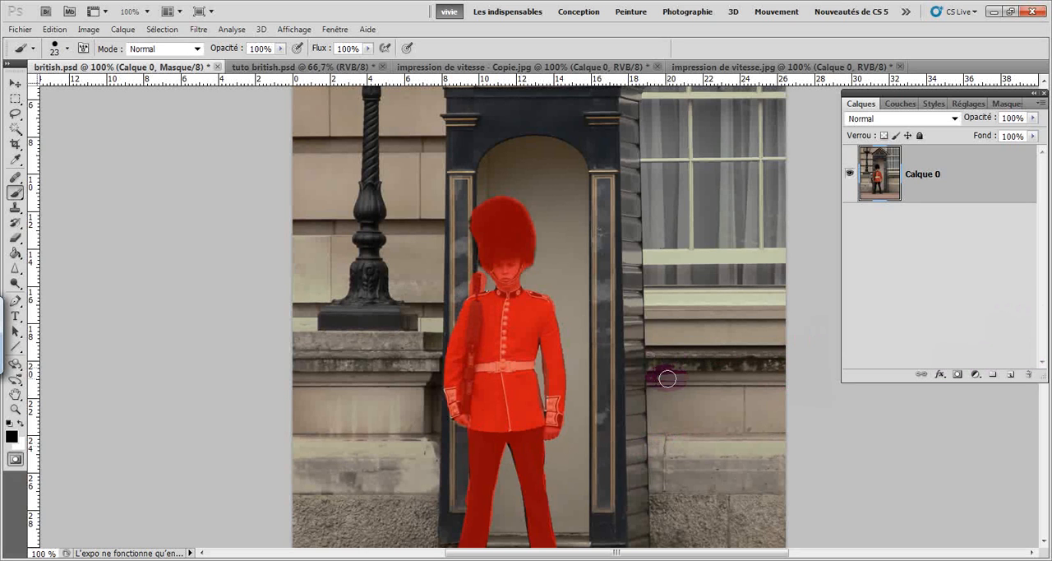
# Extend the quick mask over the guard's trouser bottoms and both shoes.
pyautogui.moveTo(648, 383); pyautogui.dragTo(647, 326)
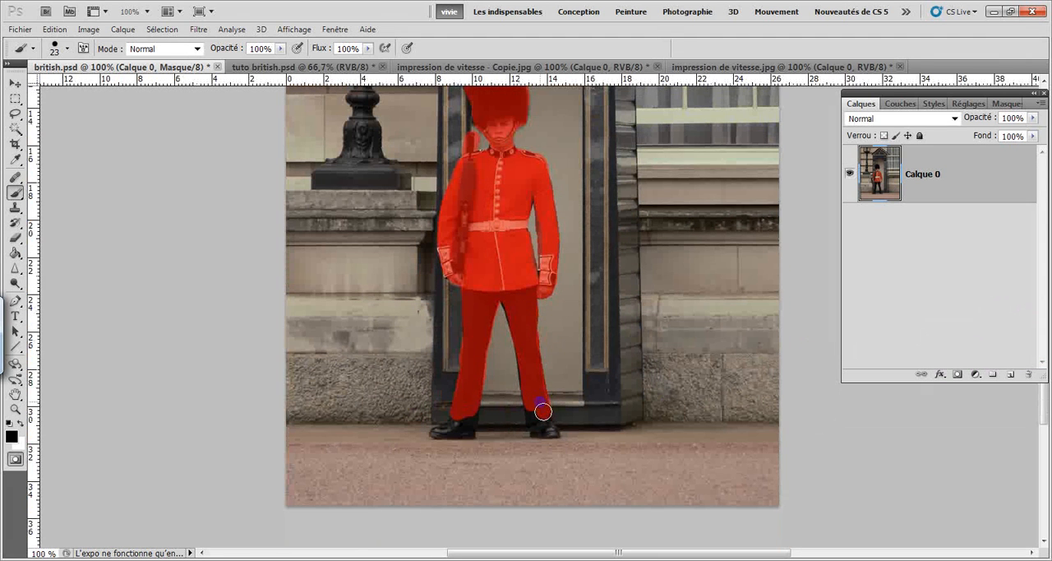
pyautogui.click(550, 431)
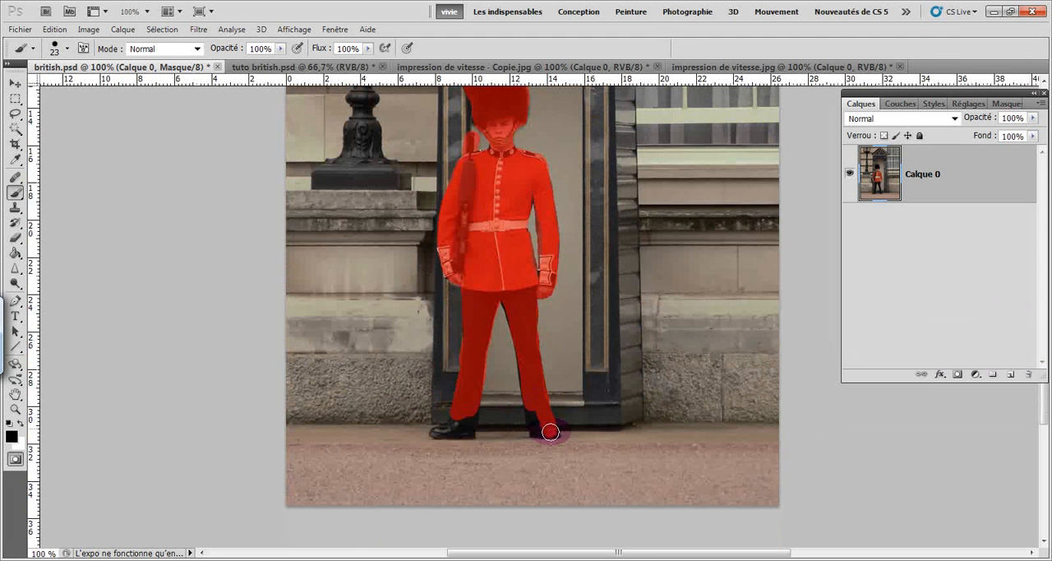
pyautogui.moveTo(552, 430)
pyautogui.mouseDown()
pyautogui.moveTo(532, 406)
pyautogui.moveTo(537, 431)
pyautogui.mouseUp()
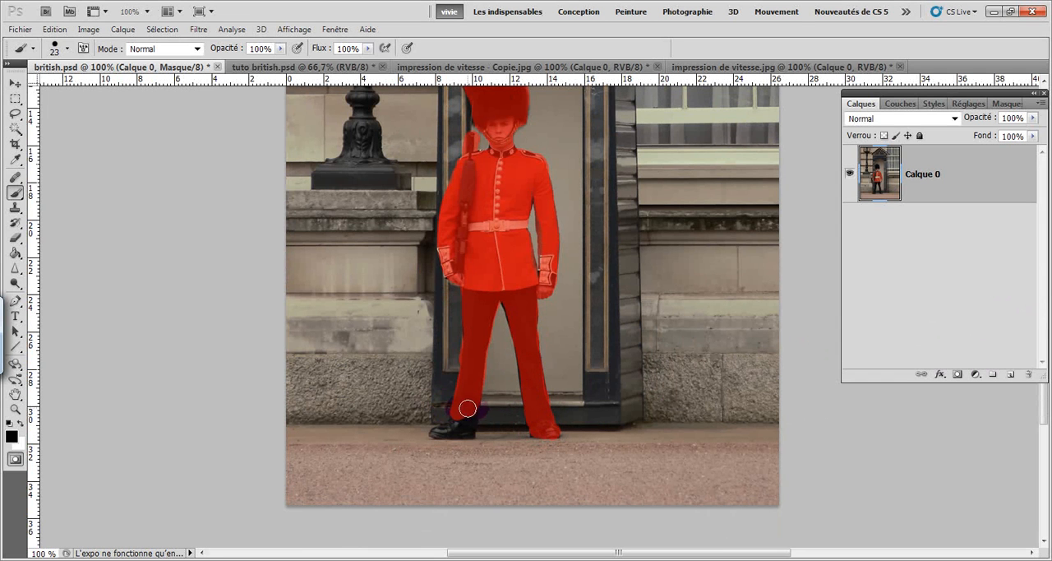
pyautogui.moveTo(470, 405)
pyautogui.mouseDown()
pyautogui.moveTo(466, 431)
pyautogui.moveTo(437, 434)
pyautogui.moveTo(459, 413)
pyautogui.moveTo(468, 434)
pyautogui.moveTo(437, 441)
pyautogui.mouseUp()
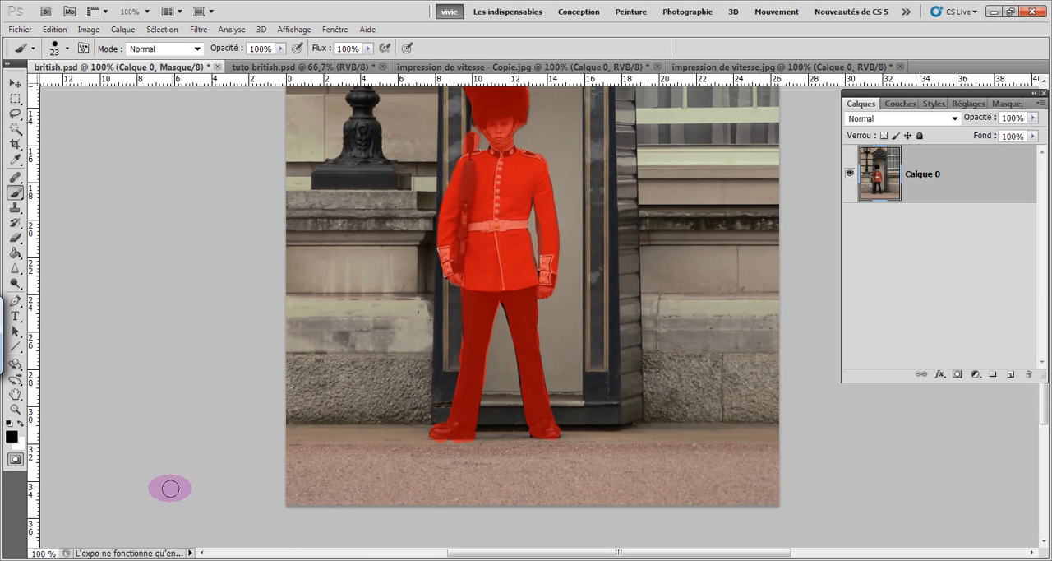
# Convert the quick mask into a selection and invert it so that only the guard is selected.
pyautogui.click(15, 461)
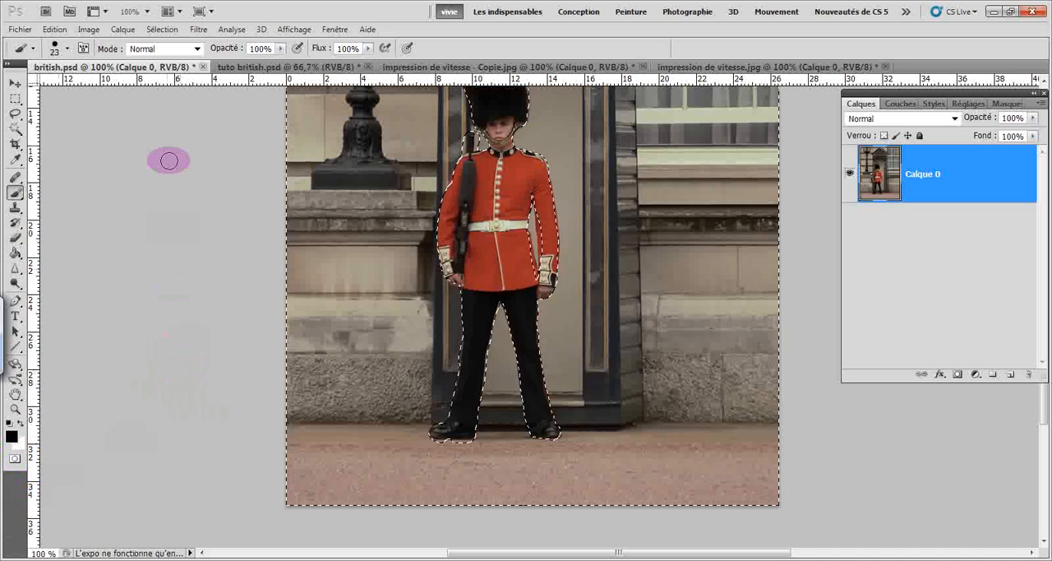
pyautogui.click(171, 30)
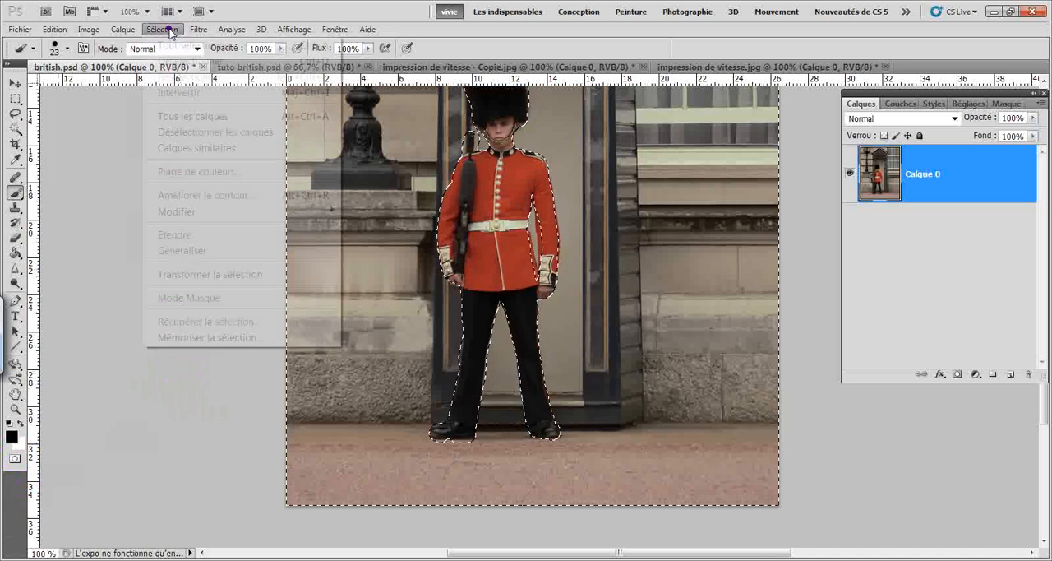
pyautogui.click(178, 93)
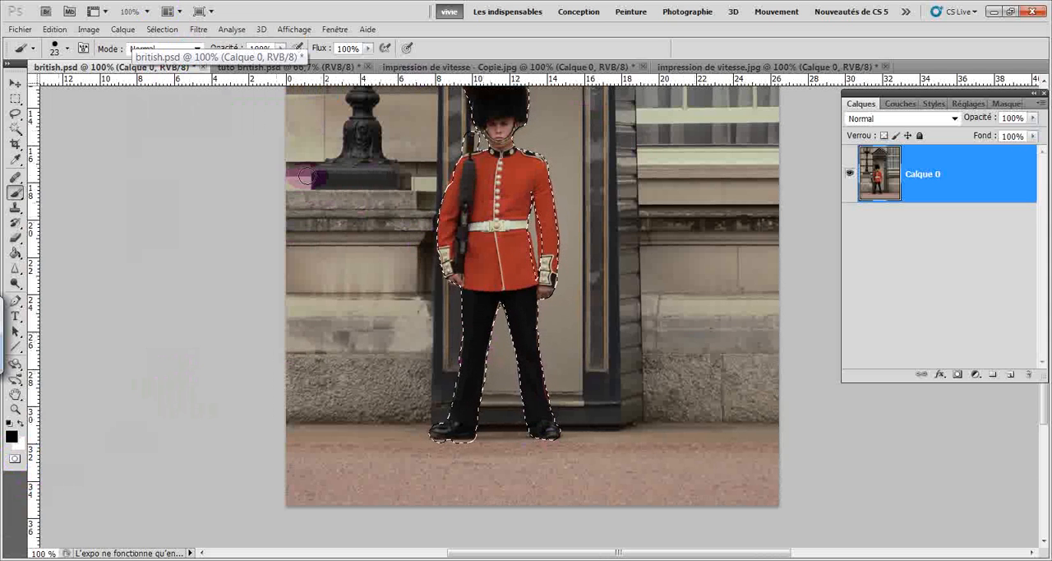
# Save the guard selection as a new unnamed channel in british.psd.
pyautogui.click(162, 30)
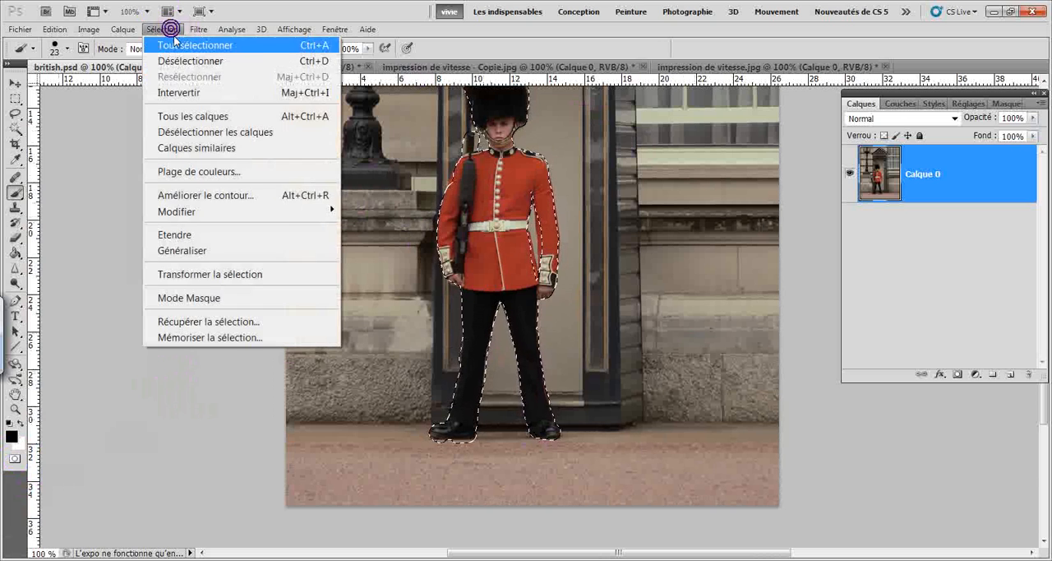
pyautogui.click(186, 339)
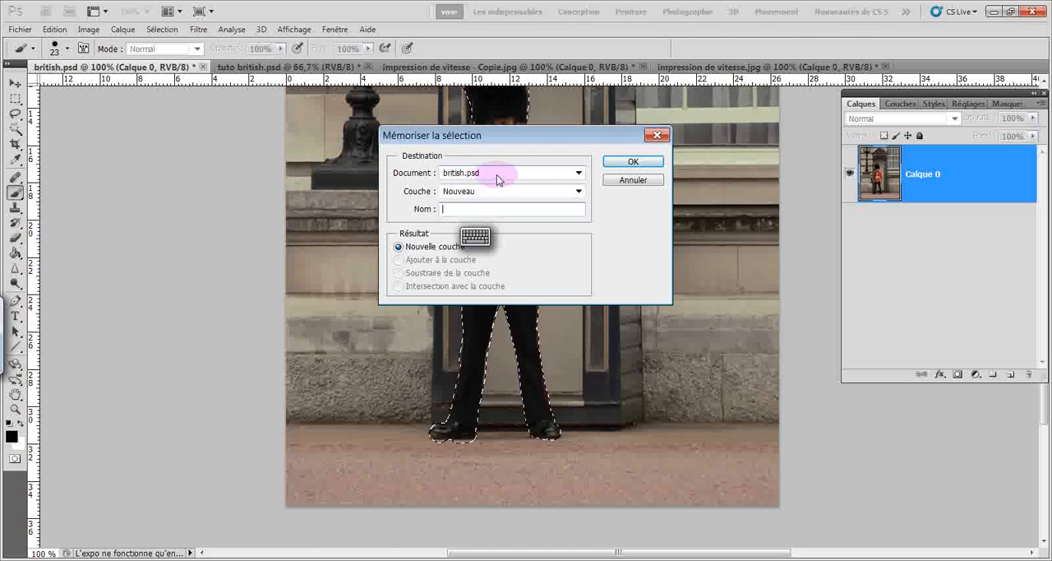
pyautogui.click(623, 161)
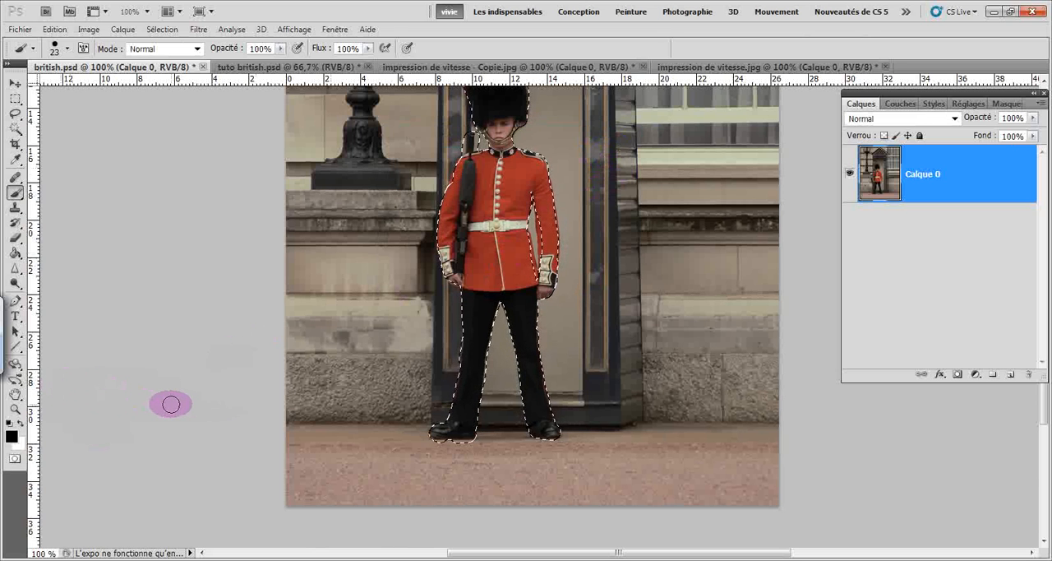
# Copy the selected guard to a new layer, and duplicate that layer as Calque 1 copie.
pyautogui.hotkey('ctrl', 'j')
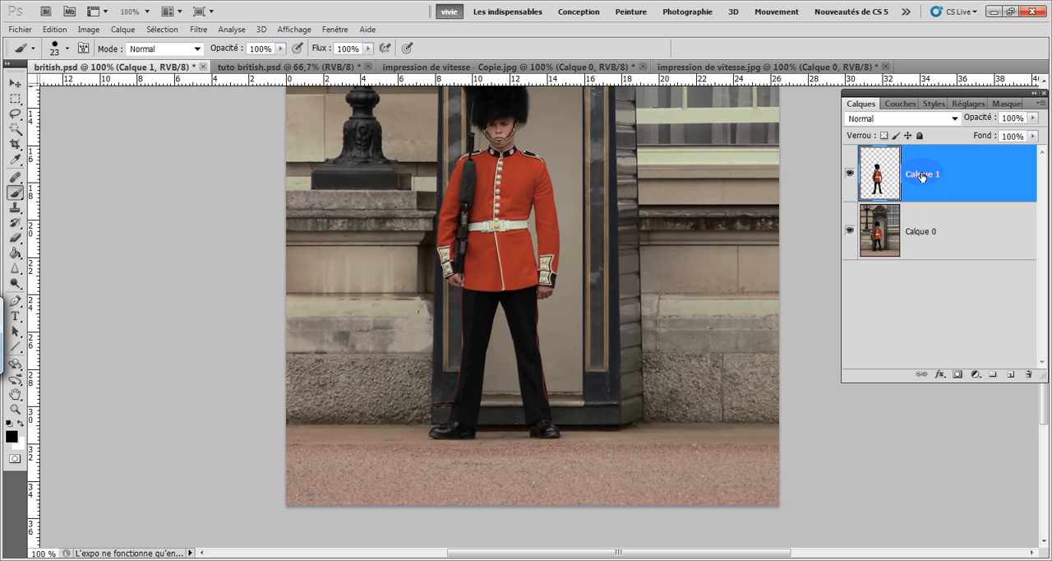
pyautogui.rightClick(927, 176)
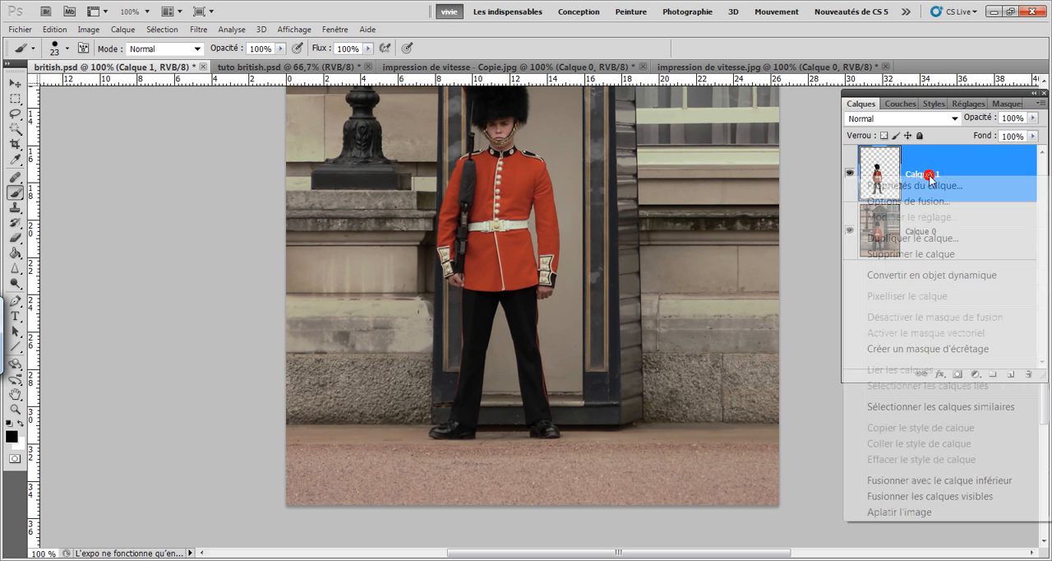
pyautogui.click(889, 237)
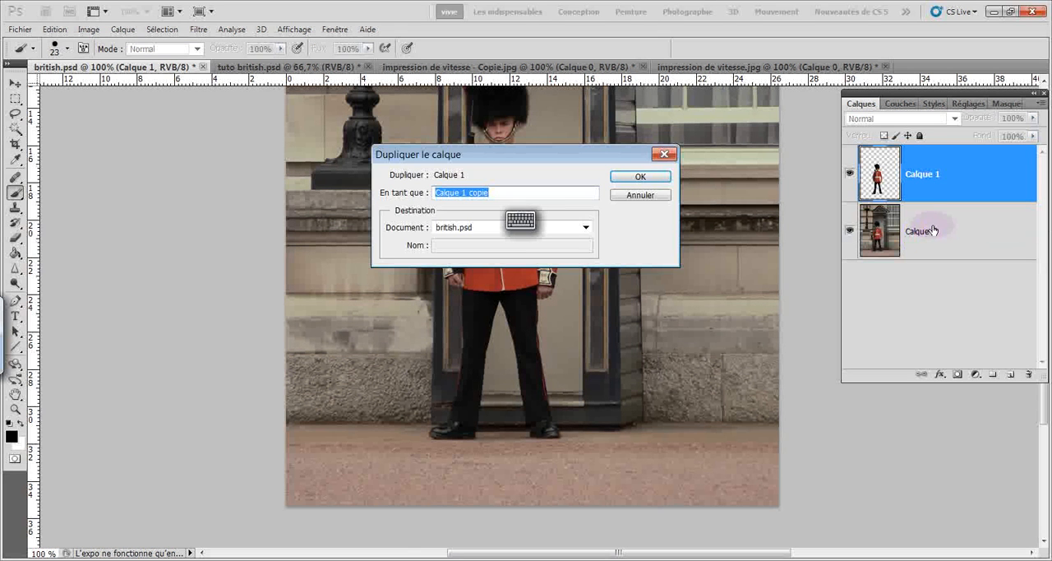
pyautogui.click(641, 176)
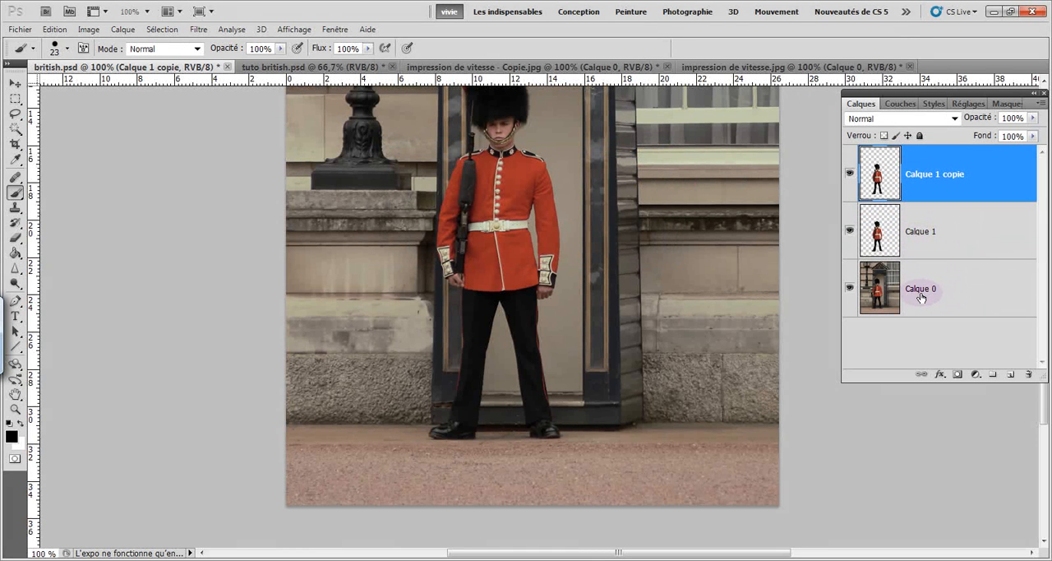
# Apply a directional motion blur to the Calque 1 layer with a 0° angle and a distance of 150 pixels.
pyautogui.click(918, 234)
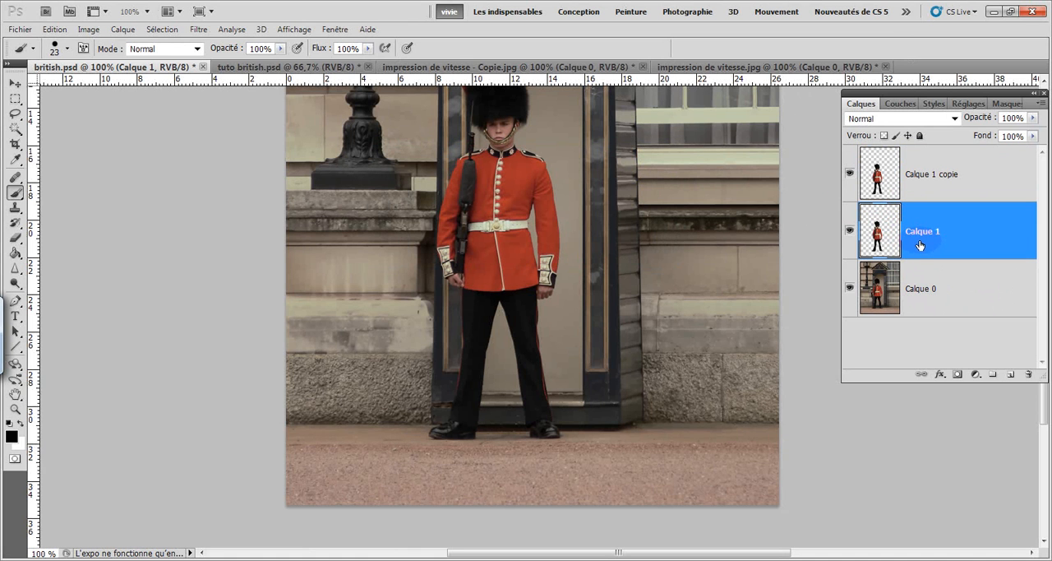
pyautogui.click(198, 31)
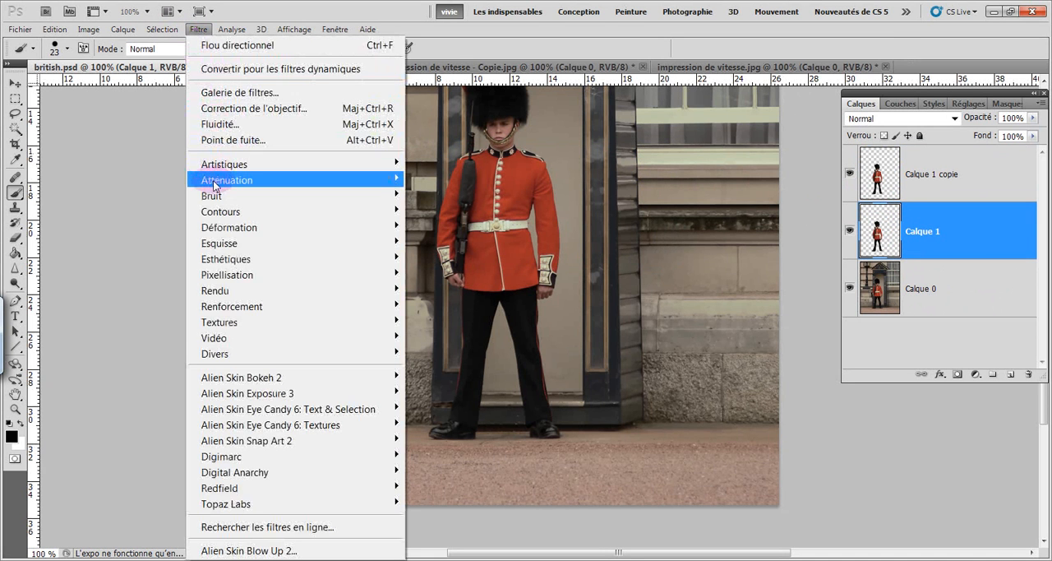
pyautogui.moveTo(214, 185)
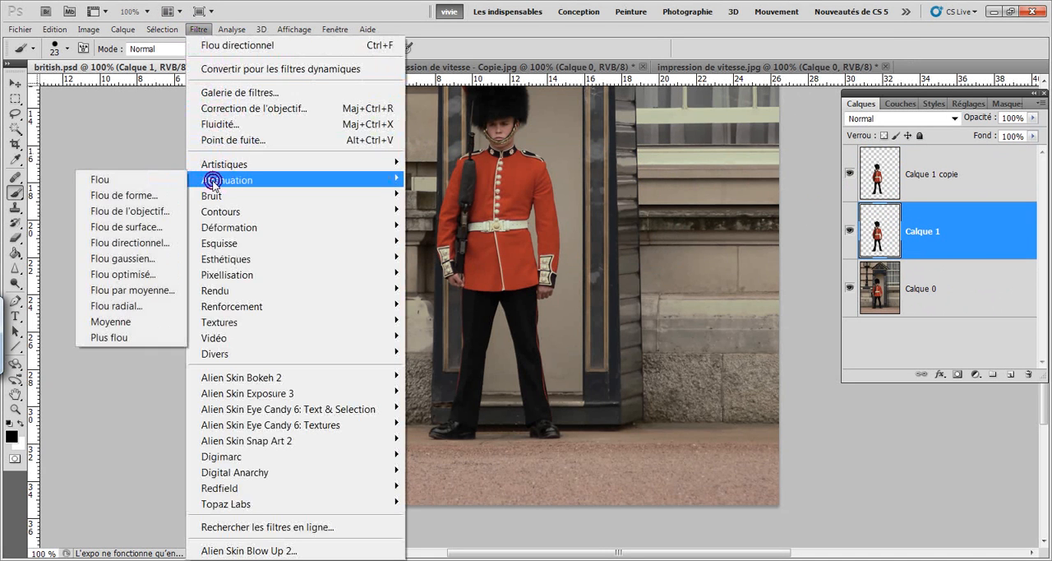
pyautogui.click(151, 243)
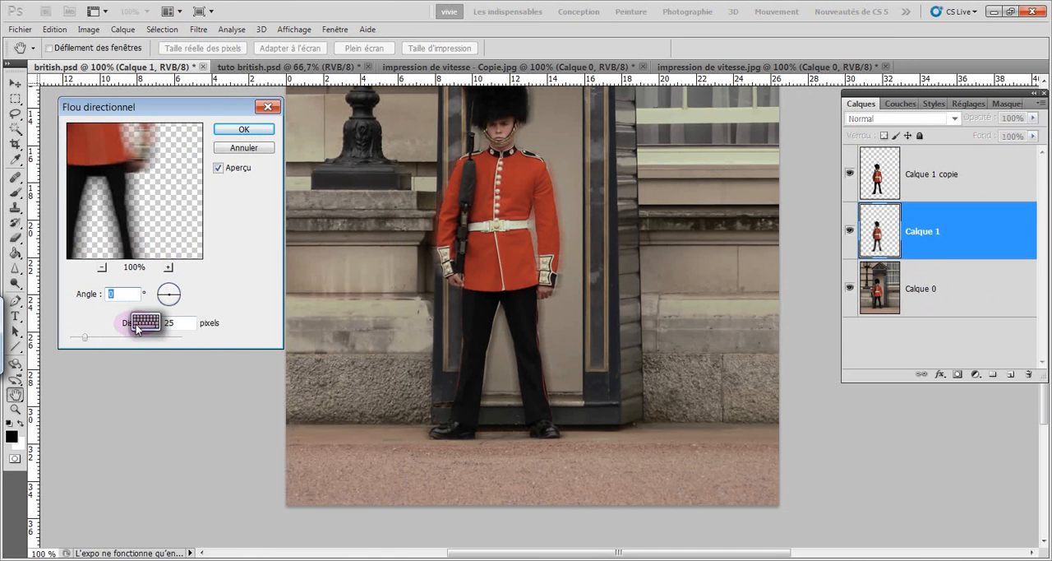
pyautogui.moveTo(85, 340); pyautogui.dragTo(126, 343)
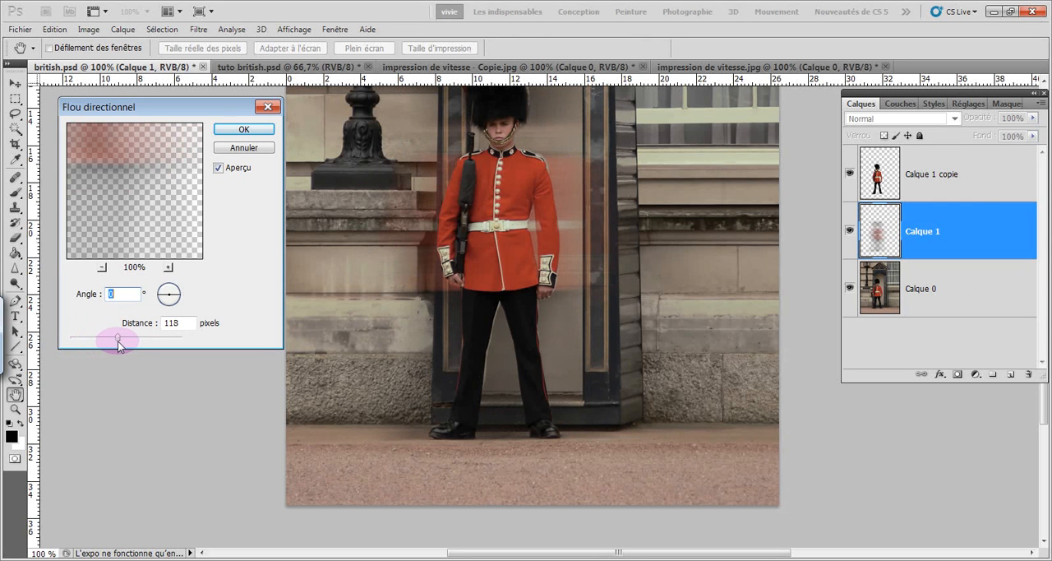
pyautogui.moveTo(118, 341); pyautogui.dragTo(122, 345)
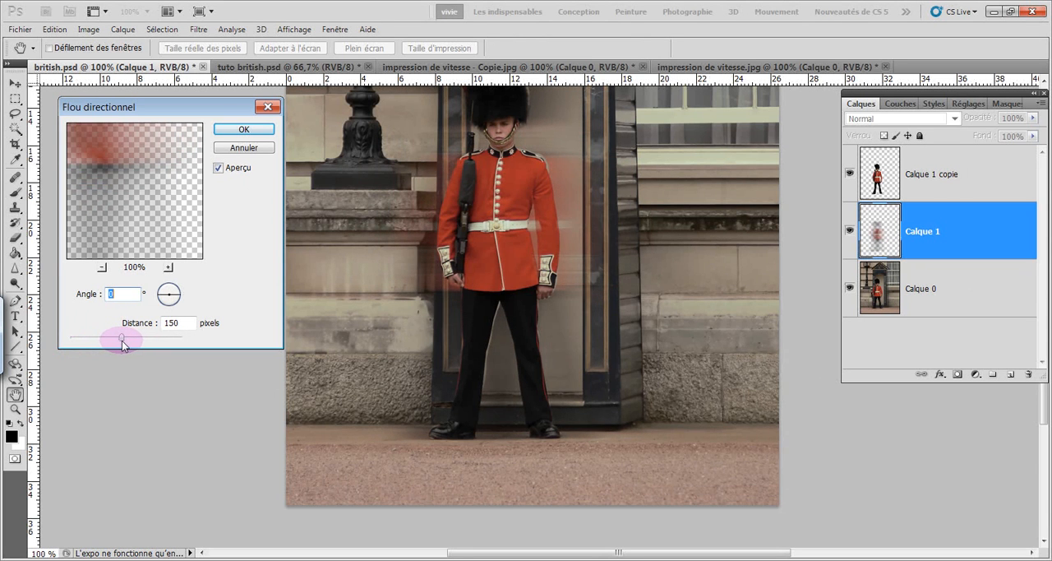
pyautogui.press('Tab')
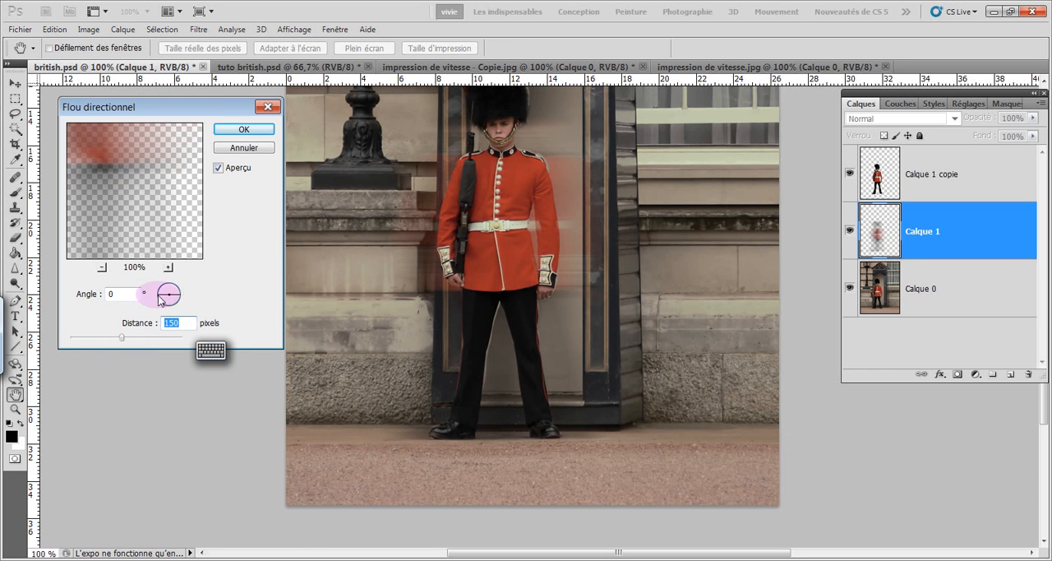
pyautogui.click(239, 132)
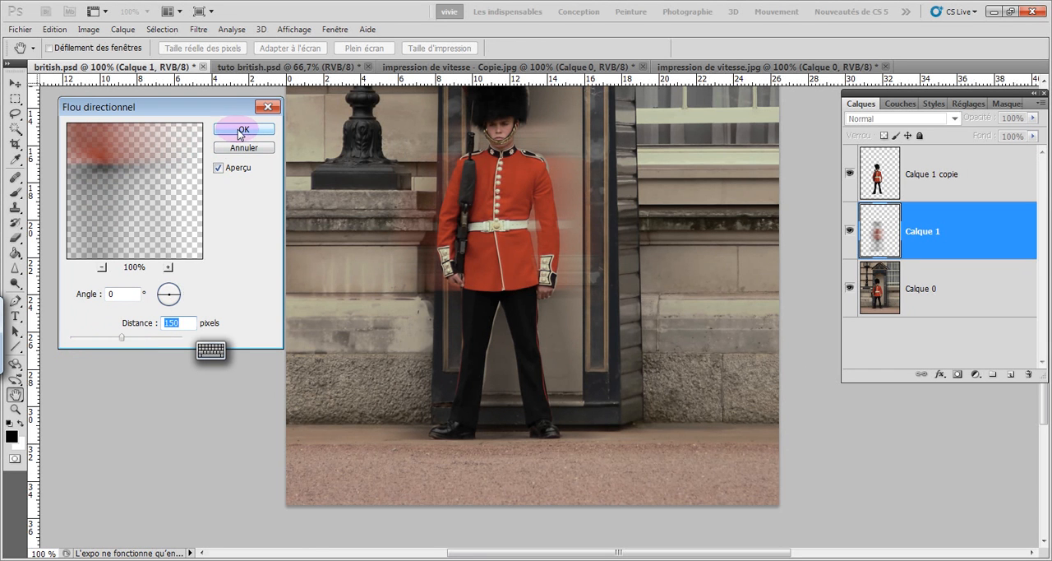
pyautogui.press('b')
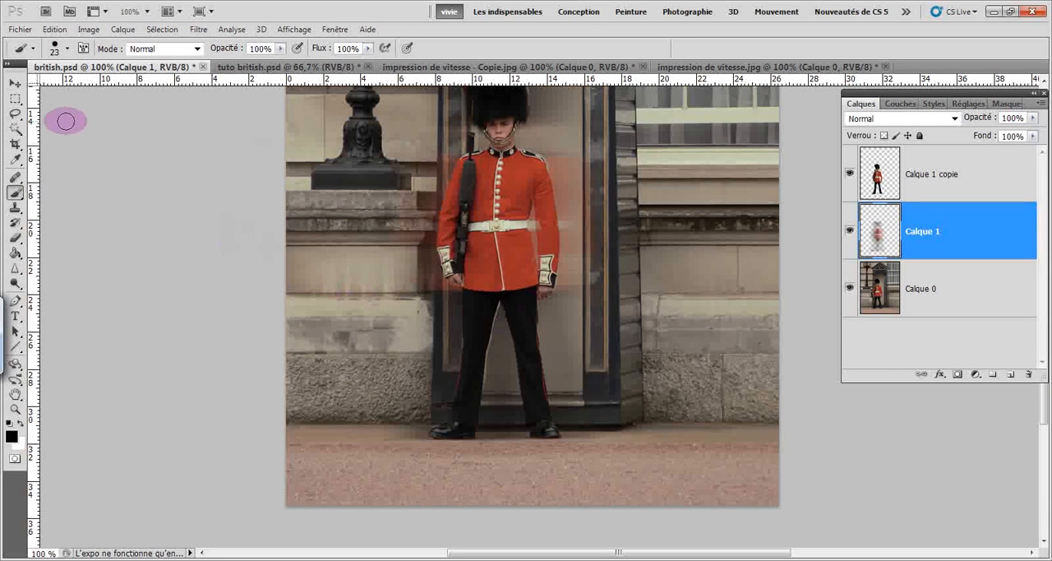
# Move the blurred guard layer Calque 1 sideways so its motion trail extends to the right of the sharp guard.
pyautogui.click(15, 84)
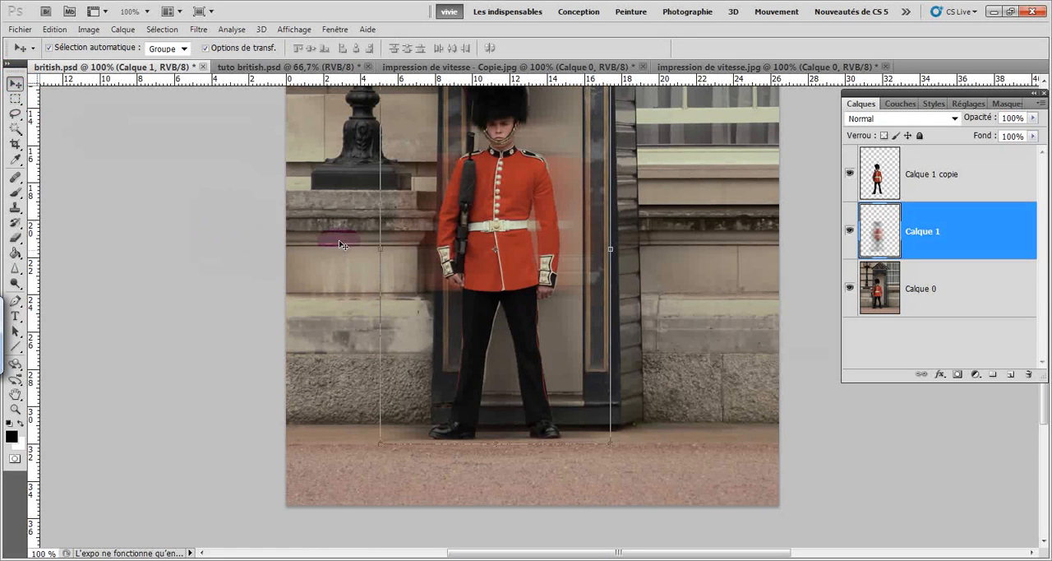
pyautogui.click(487, 275)
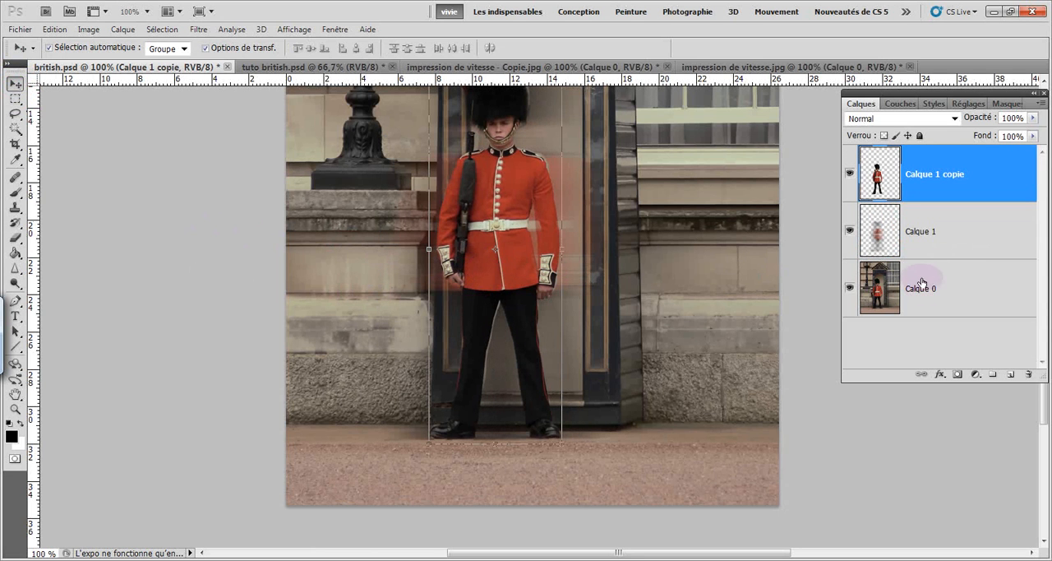
pyautogui.click(928, 236)
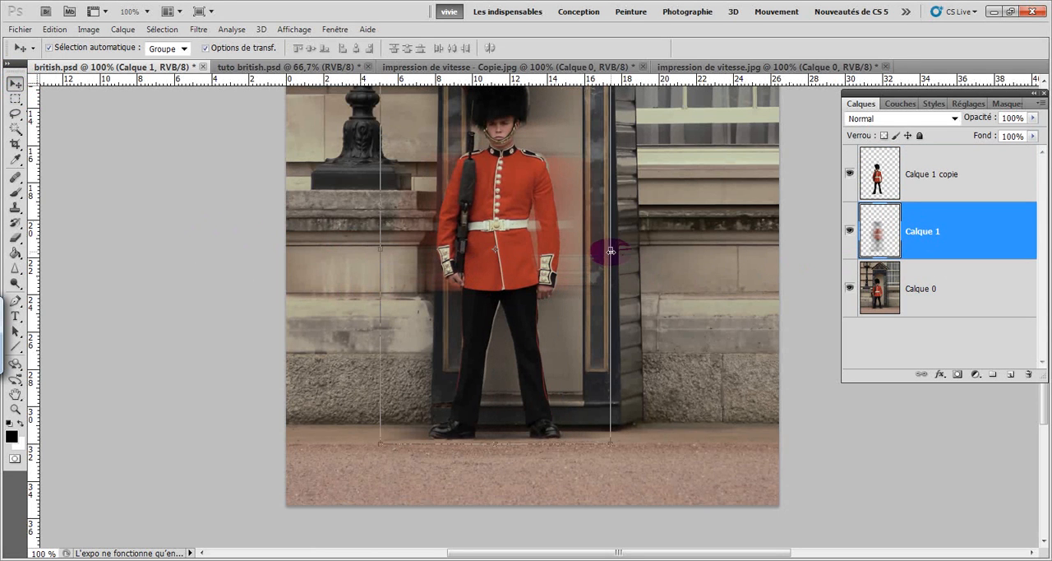
pyautogui.click(611, 251)
pyautogui.moveTo(556, 229); pyautogui.dragTo(636, 236)
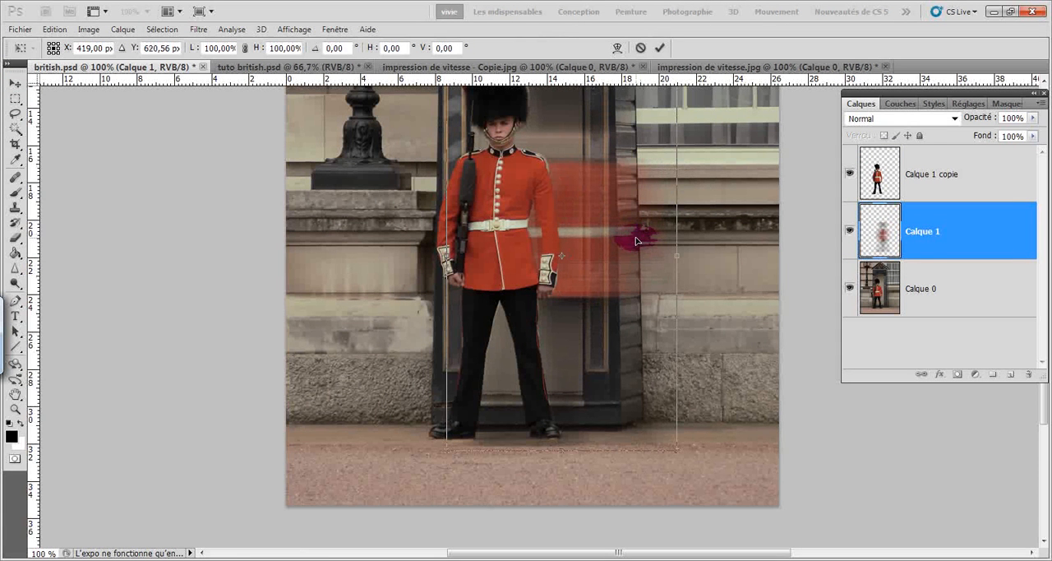
pyautogui.press('Return')
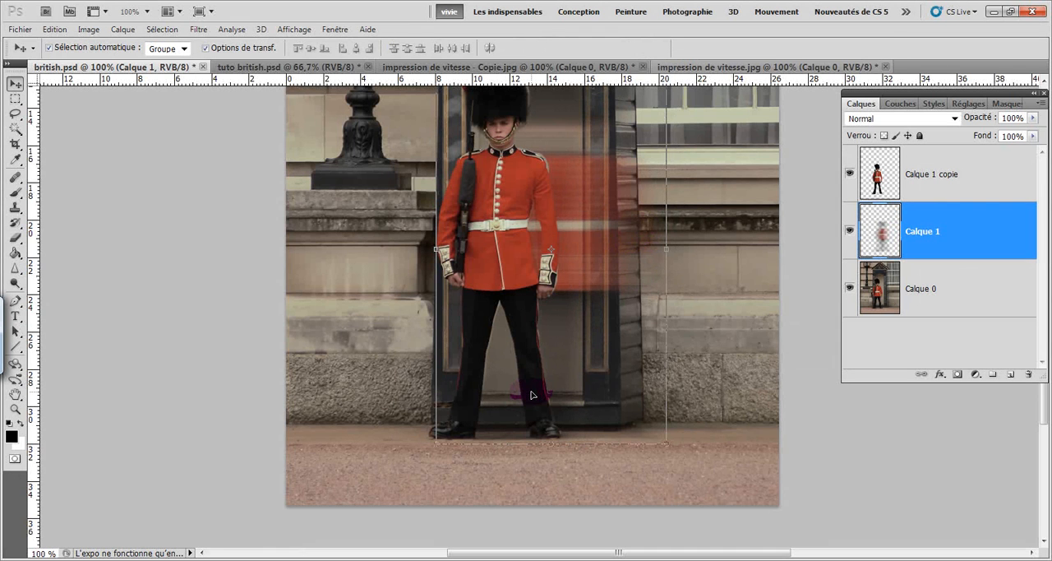
pyautogui.hotkey('ctrl', '-')
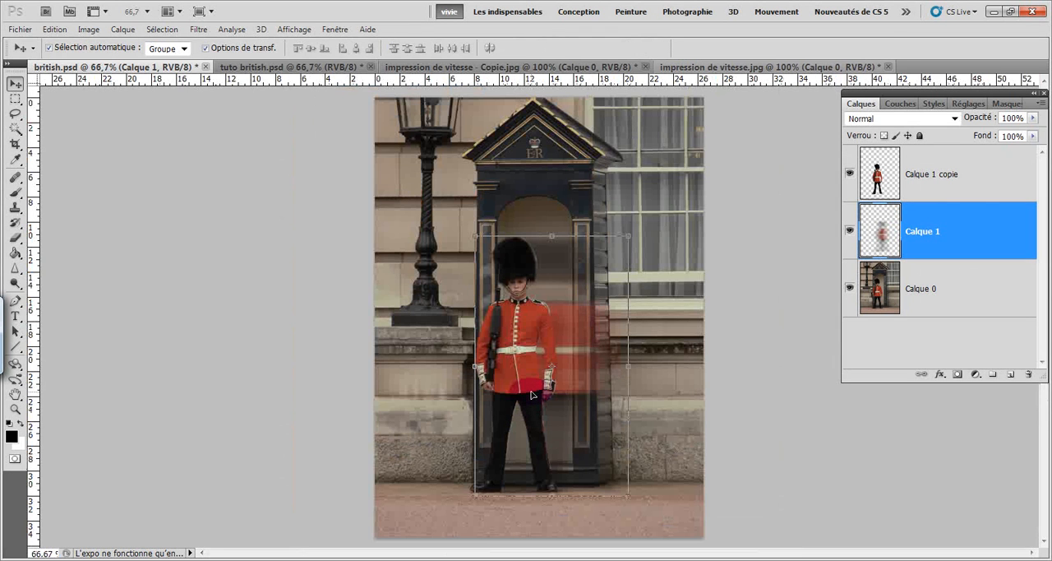
pyautogui.click(223, 320)
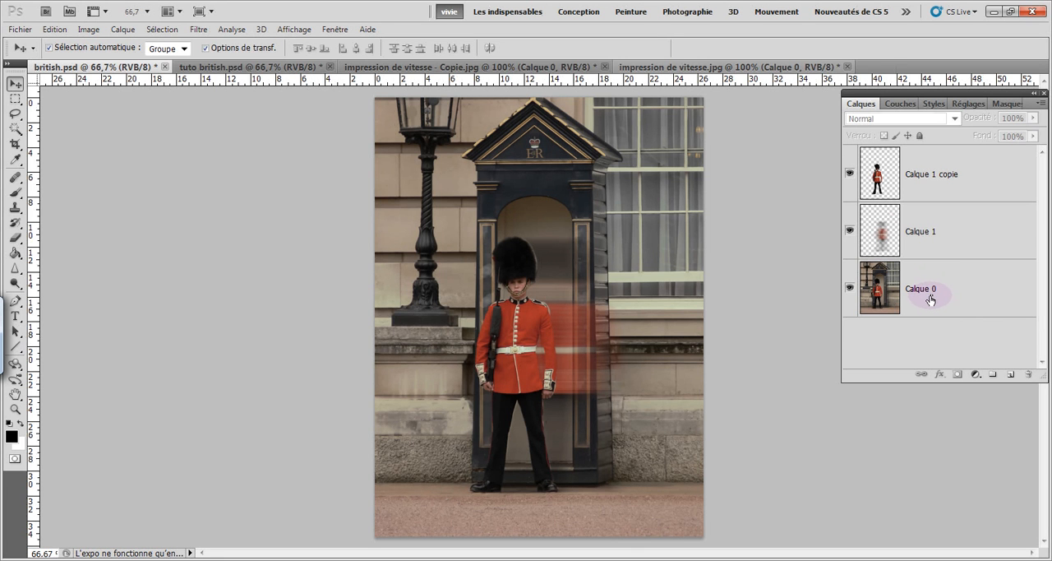
# Load the transparency of Calque 1 copie as a new selection around the guard, with Calque 0 as the active layer.
pyautogui.click(933, 231)
pyautogui.click(934, 180)
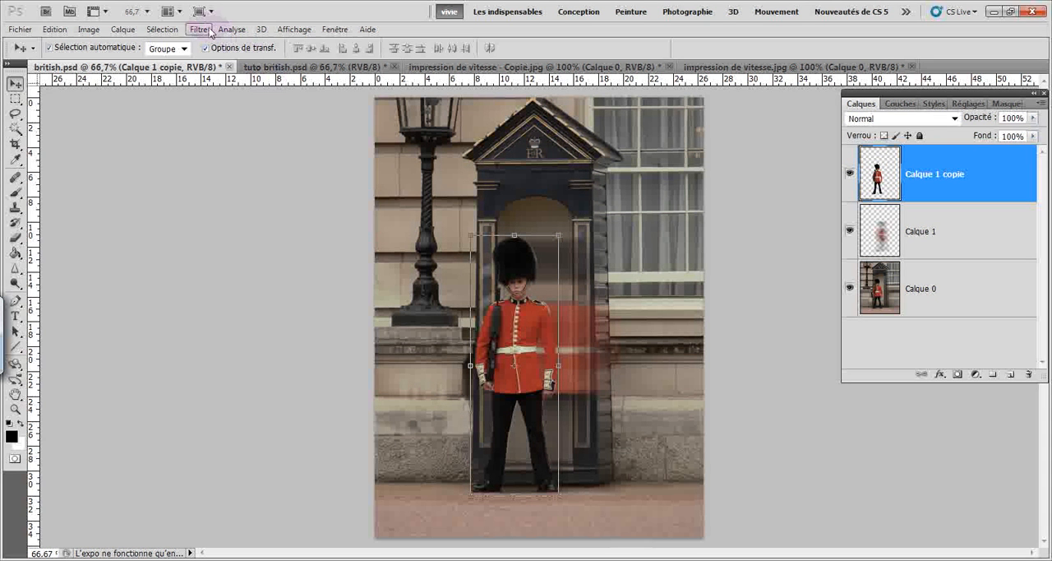
pyautogui.click(164, 29)
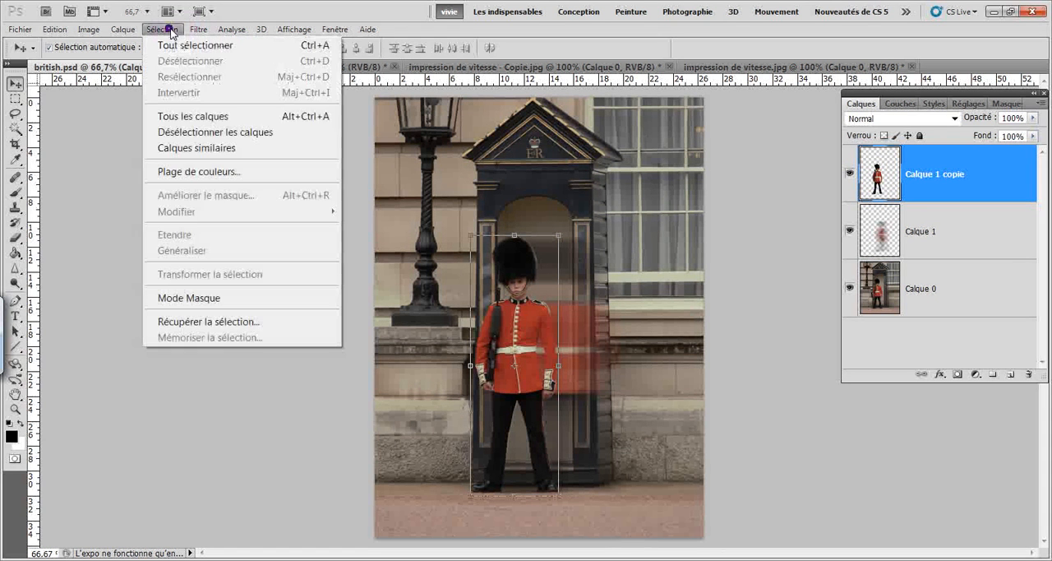
pyautogui.click(238, 320)
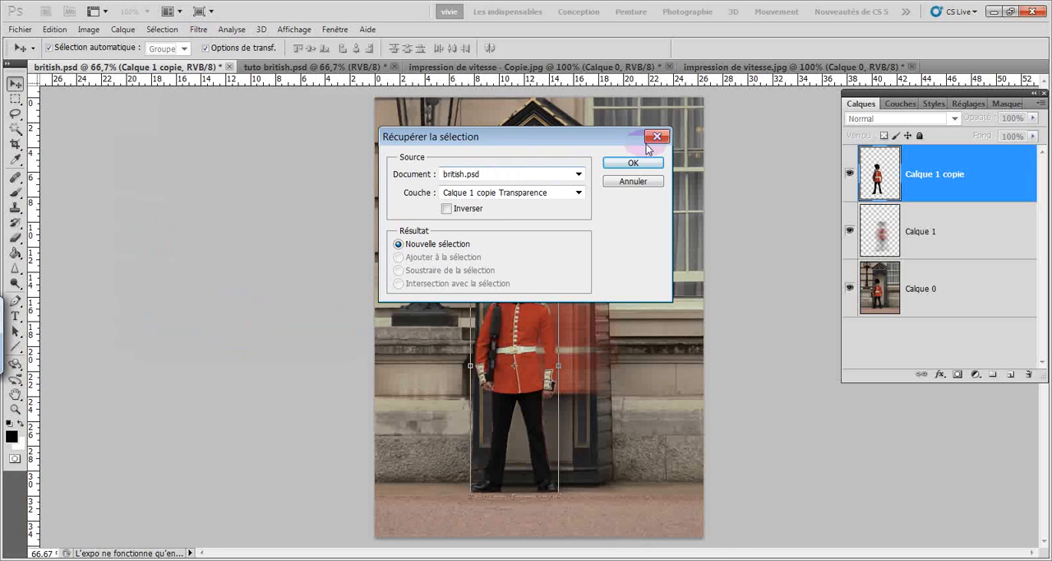
pyautogui.click(641, 162)
pyautogui.click(642, 162)
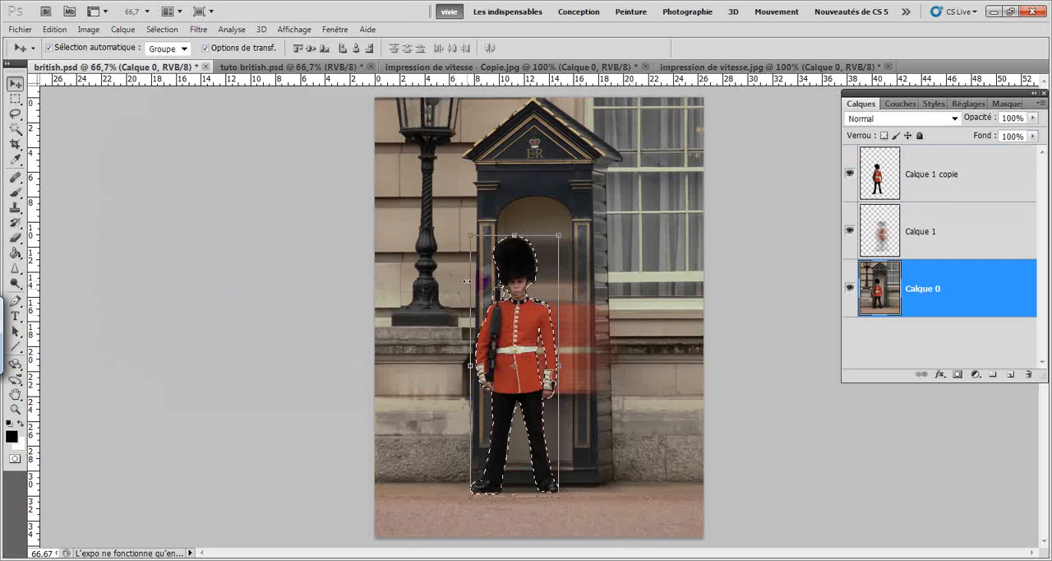
# Apply a directional motion blur to the selected guard area of Calque 0 with a 0° angle and a distance of 62 pixels.
pyautogui.click(199, 29)
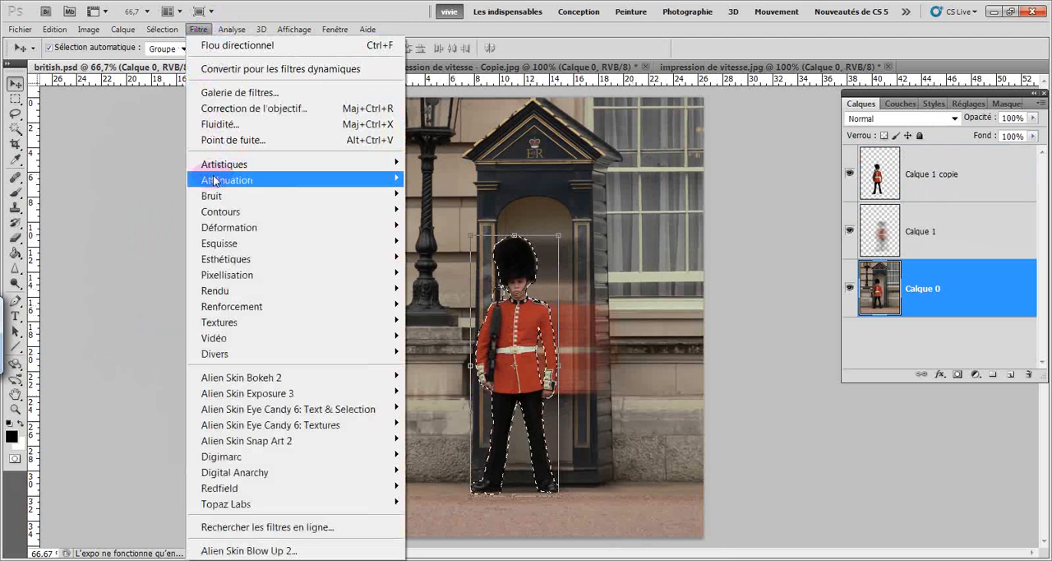
pyautogui.moveTo(215, 181)
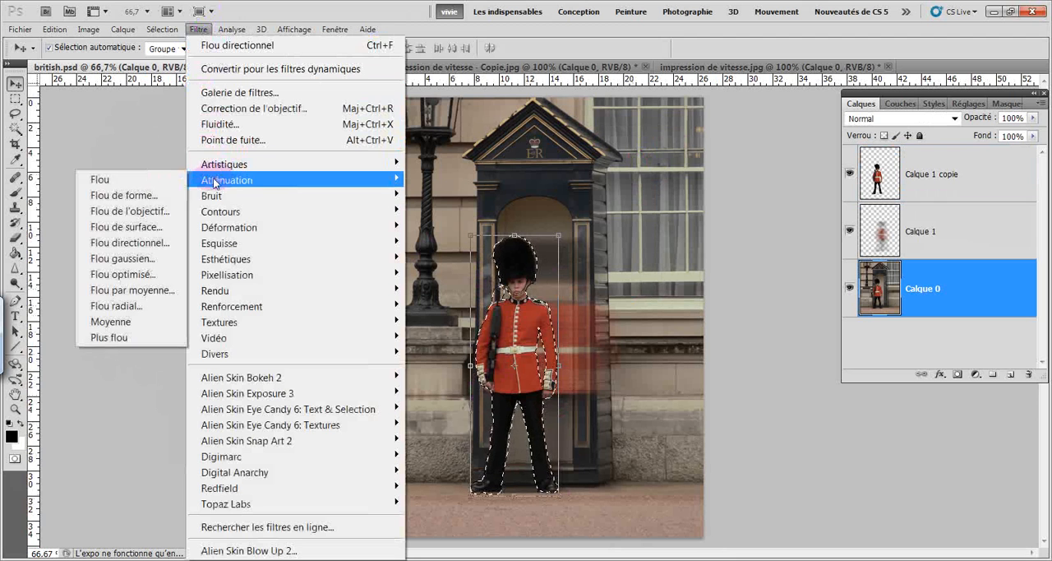
pyautogui.click(154, 244)
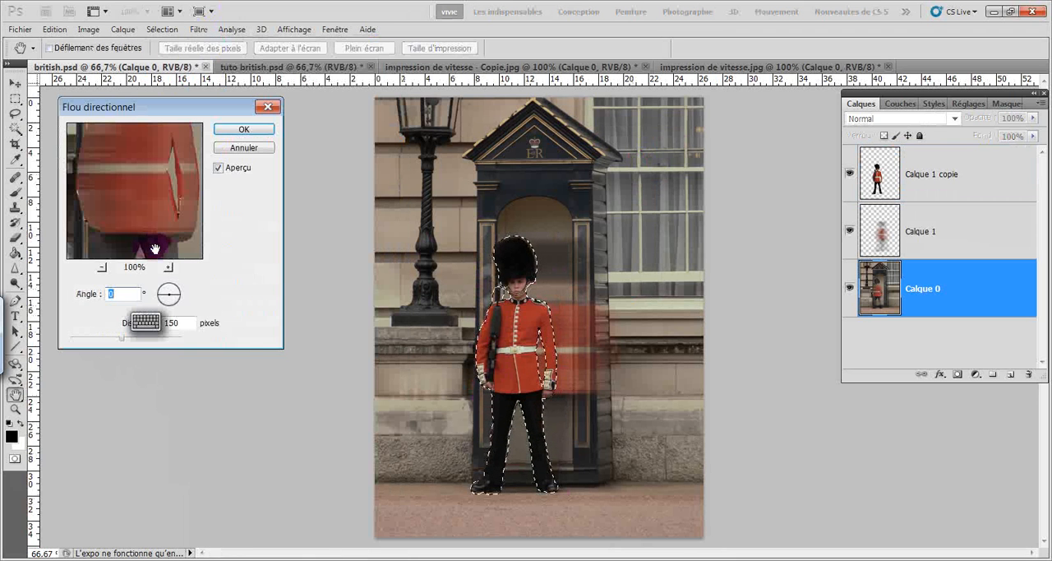
pyautogui.moveTo(122, 337)
pyautogui.mouseDown()
pyautogui.moveTo(95, 338)
pyautogui.moveTo(104, 341)
pyautogui.mouseUp()
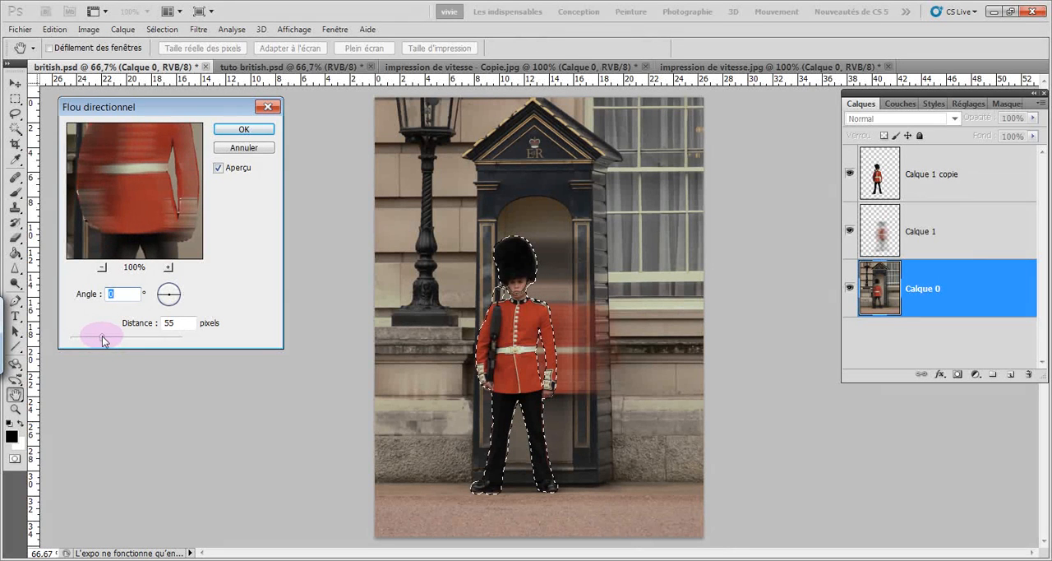
pyautogui.click(229, 128)
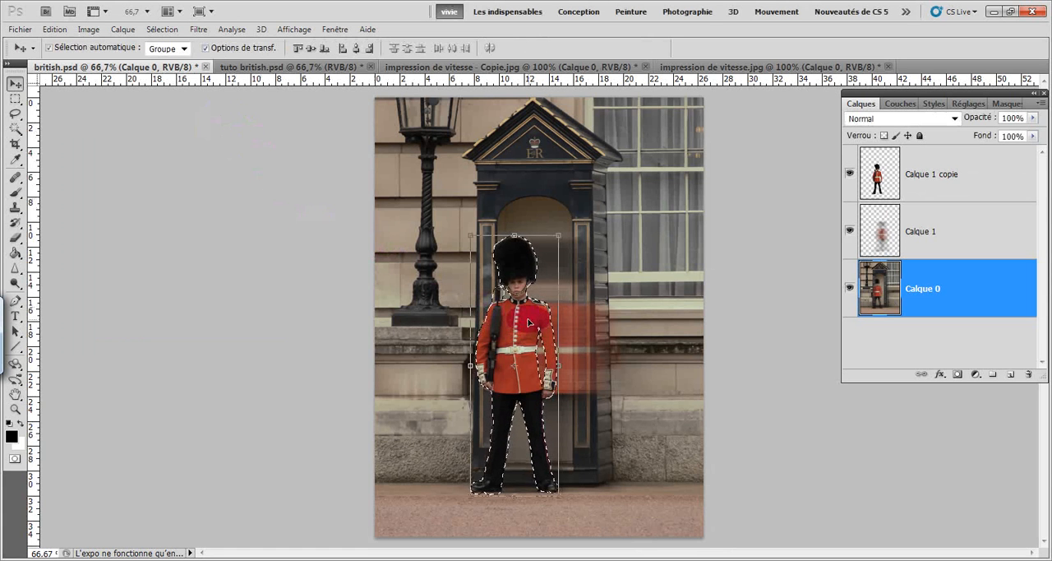
# Shift the selected guard area of Calque 0 slightly to the right behind the sharp guard, and remove the selection.
pyautogui.moveTo(529, 319); pyautogui.dragTo(539, 320)
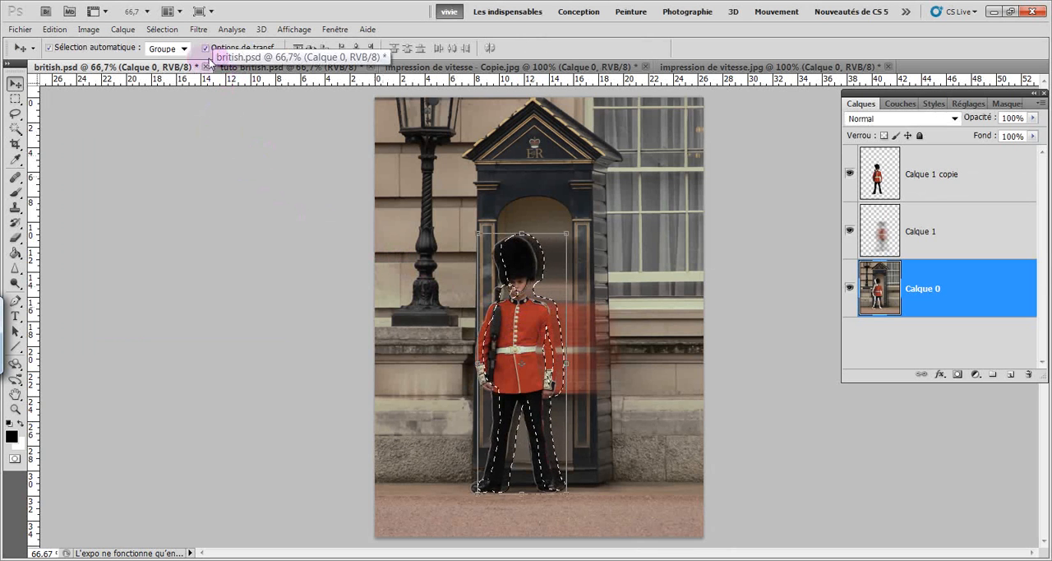
pyautogui.click(174, 31)
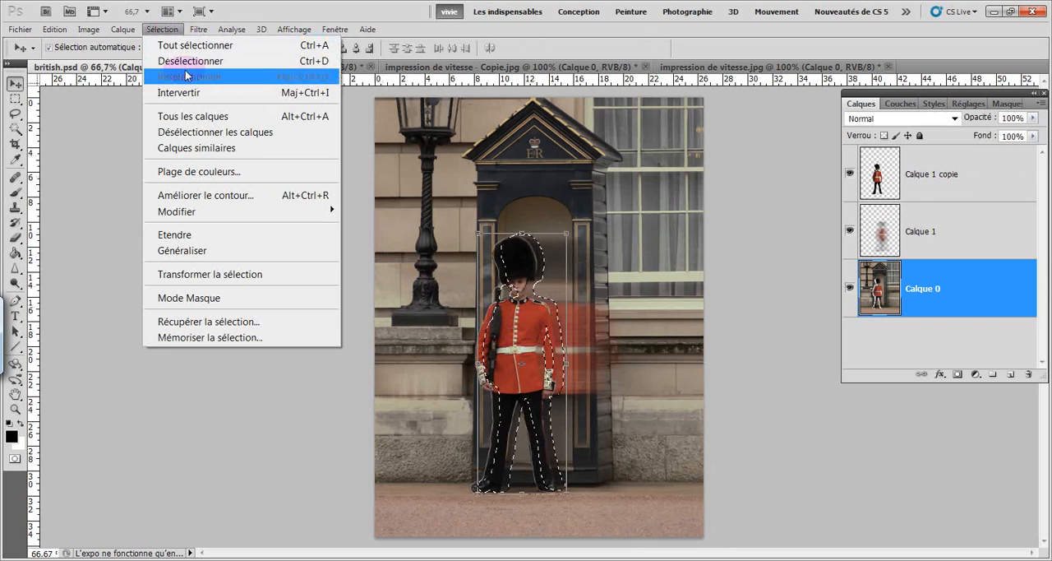
pyautogui.click(184, 61)
pyautogui.click(513, 277)
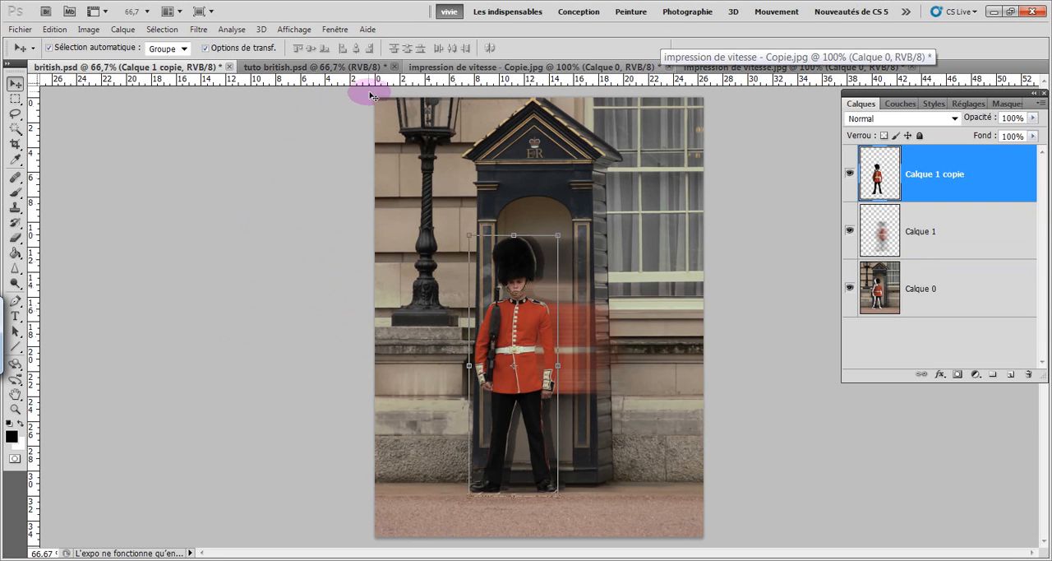
# Compare the original rider photo impression de vitesse - Copie.jpg with the finished effect in impression de vitesse.jpg, and return to the original.
pyautogui.click(442, 71)
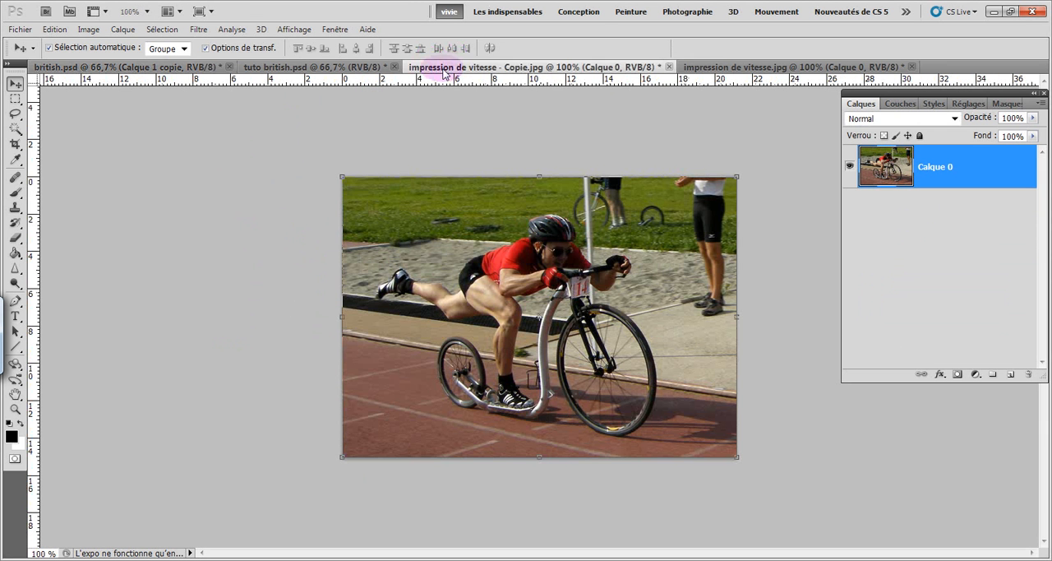
pyautogui.click(718, 67)
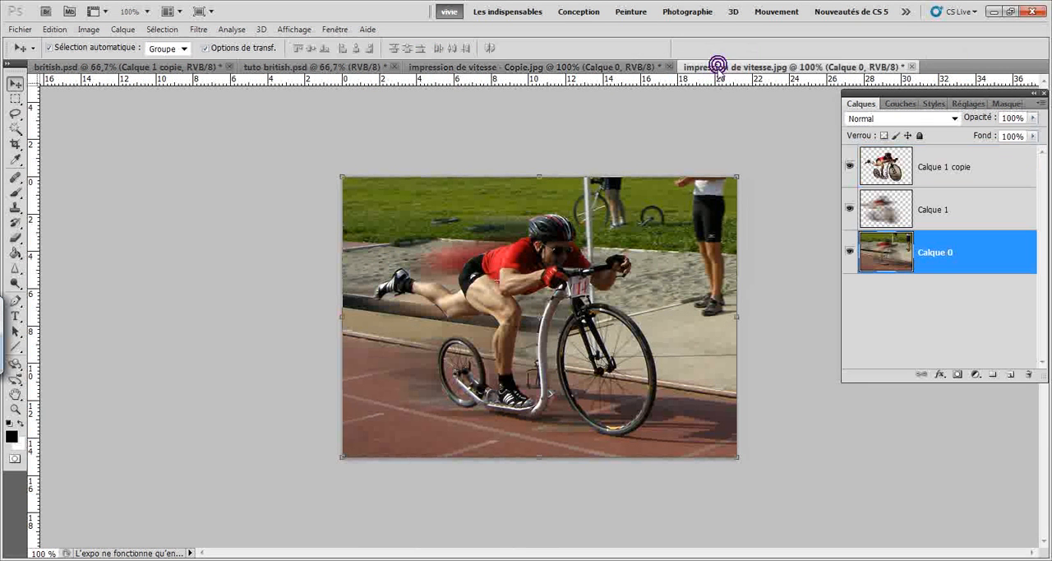
pyautogui.click(526, 67)
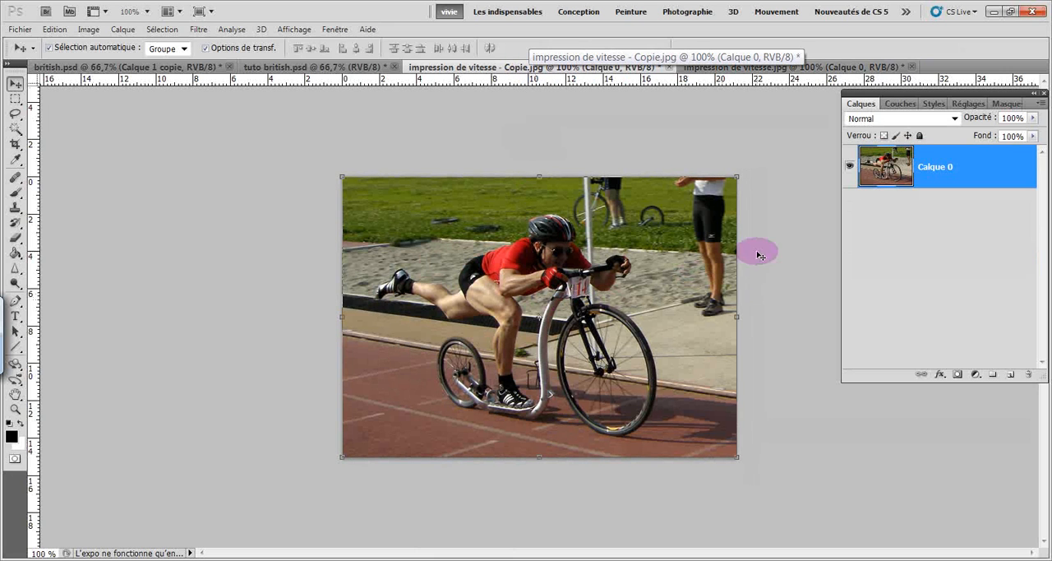
# Paint a quick mask over the whole rider and scooter with the 23-pixel brush.
pyautogui.click(16, 461)
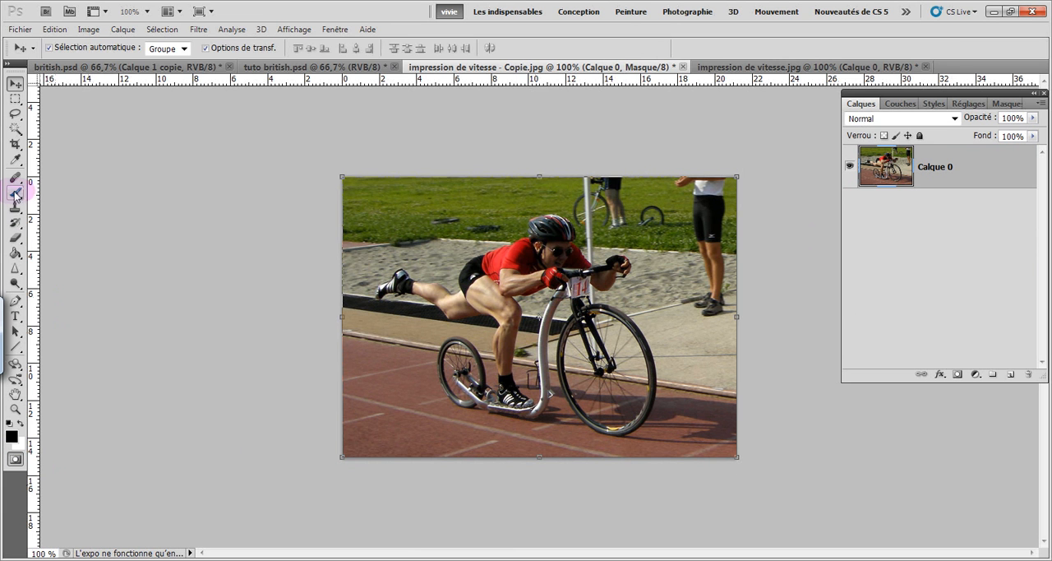
pyautogui.moveTo(16, 195); pyautogui.dragTo(47, 186)
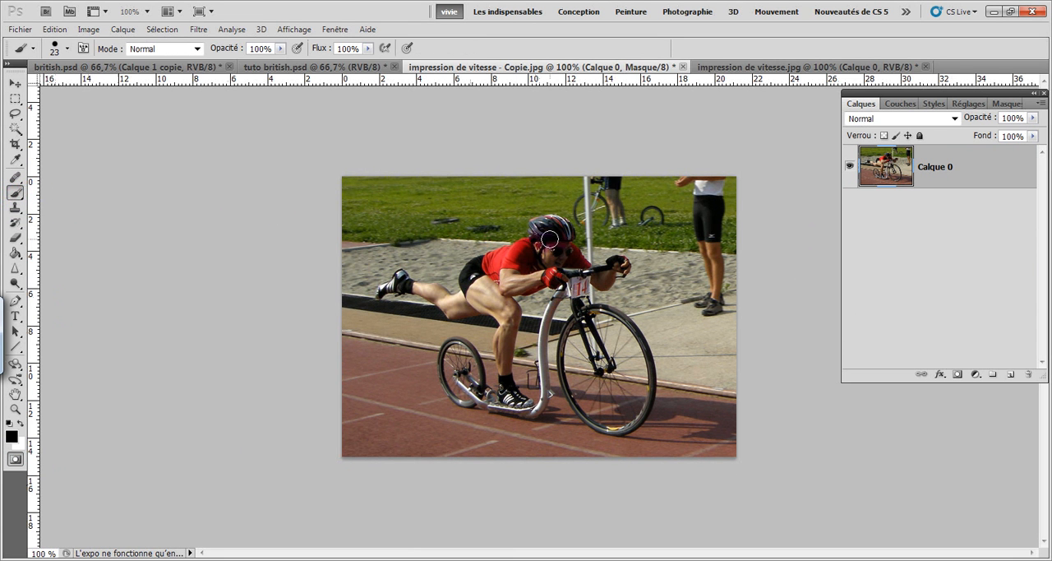
pyautogui.moveTo(541, 238)
pyautogui.mouseDown()
pyautogui.moveTo(539, 225)
pyautogui.moveTo(565, 234)
pyautogui.moveTo(583, 269)
pyautogui.mouseUp()
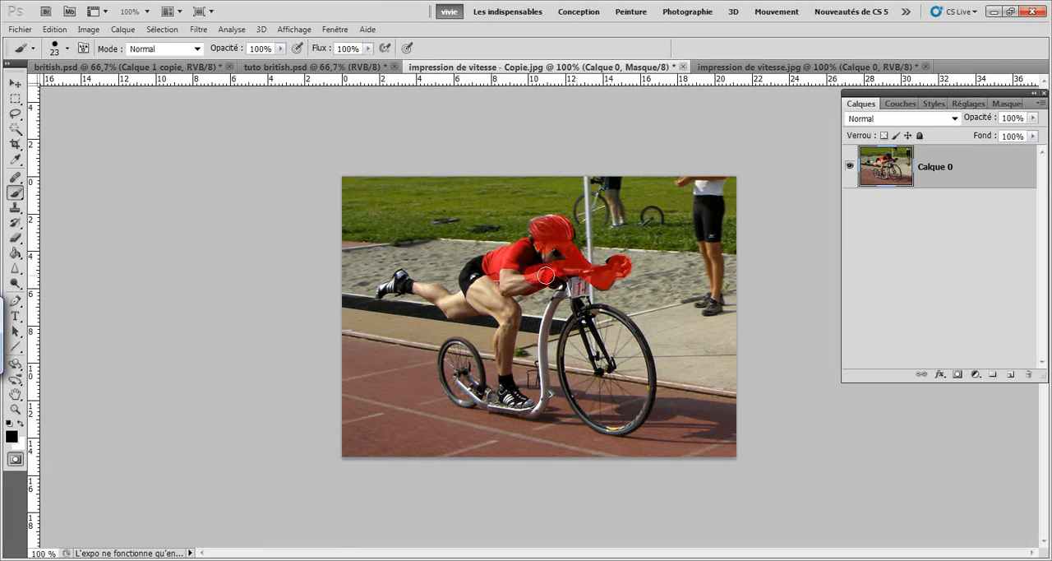
pyautogui.moveTo(546, 276)
pyautogui.mouseDown()
pyautogui.moveTo(507, 286)
pyautogui.moveTo(513, 266)
pyautogui.moveTo(498, 289)
pyautogui.moveTo(487, 263)
pyautogui.moveTo(471, 285)
pyautogui.moveTo(488, 299)
pyautogui.moveTo(473, 268)
pyautogui.moveTo(468, 283)
pyautogui.moveTo(475, 298)
pyautogui.moveTo(509, 322)
pyautogui.moveTo(502, 298)
pyautogui.moveTo(513, 315)
pyautogui.moveTo(505, 377)
pyautogui.moveTo(525, 407)
pyautogui.moveTo(497, 402)
pyautogui.mouseUp()
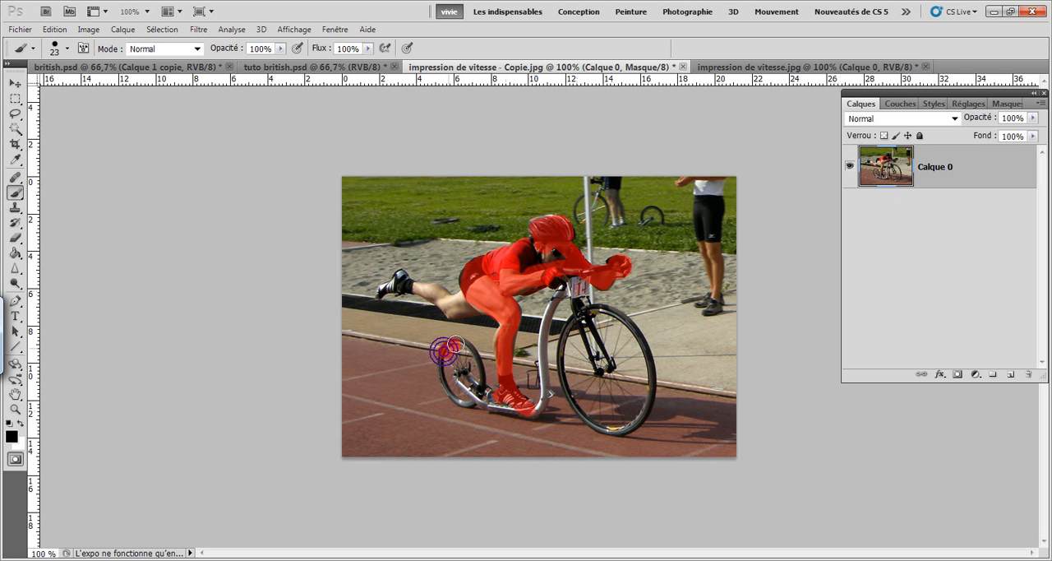
pyautogui.moveTo(454, 344)
pyautogui.mouseDown()
pyautogui.moveTo(481, 381)
pyautogui.moveTo(461, 398)
pyautogui.moveTo(449, 353)
pyautogui.moveTo(466, 376)
pyautogui.moveTo(444, 355)
pyautogui.moveTo(460, 394)
pyautogui.moveTo(536, 405)
pyautogui.moveTo(540, 341)
pyautogui.moveTo(573, 270)
pyautogui.moveTo(583, 307)
pyautogui.moveTo(570, 278)
pyautogui.moveTo(576, 300)
pyautogui.moveTo(622, 323)
pyautogui.moveTo(648, 367)
pyautogui.moveTo(642, 414)
pyautogui.moveTo(606, 424)
pyautogui.moveTo(580, 404)
pyautogui.moveTo(564, 356)
pyautogui.moveTo(587, 320)
pyautogui.moveTo(615, 339)
pyautogui.moveTo(626, 409)
pyautogui.moveTo(605, 338)
pyautogui.moveTo(638, 398)
pyautogui.moveTo(593, 352)
pyautogui.moveTo(617, 403)
pyautogui.moveTo(585, 353)
pyautogui.moveTo(599, 378)
pyautogui.mouseUp()
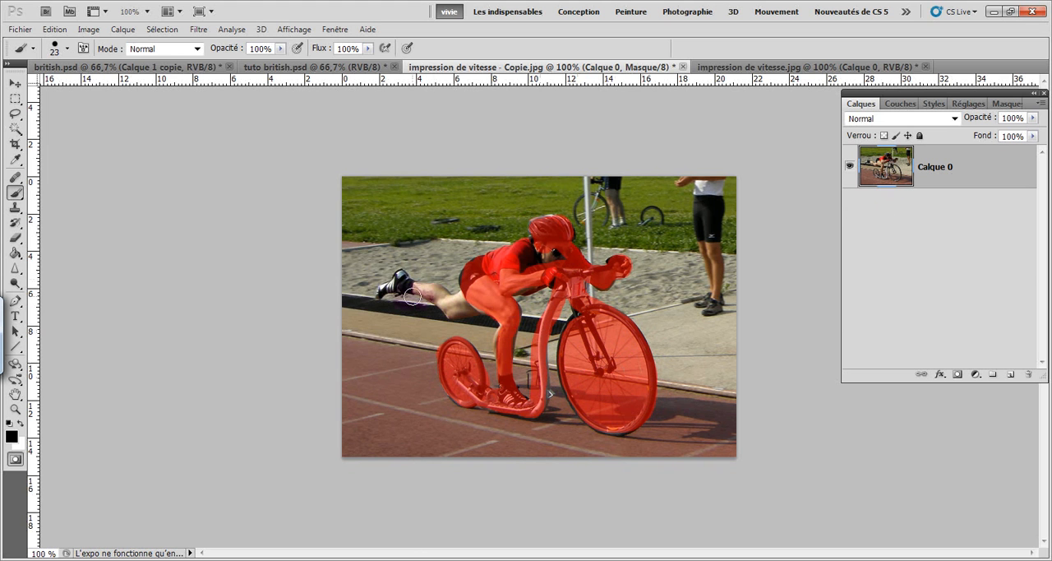
pyautogui.moveTo(412, 295)
pyautogui.mouseDown()
pyautogui.moveTo(381, 293)
pyautogui.moveTo(401, 277)
pyautogui.moveTo(449, 303)
pyautogui.mouseUp()
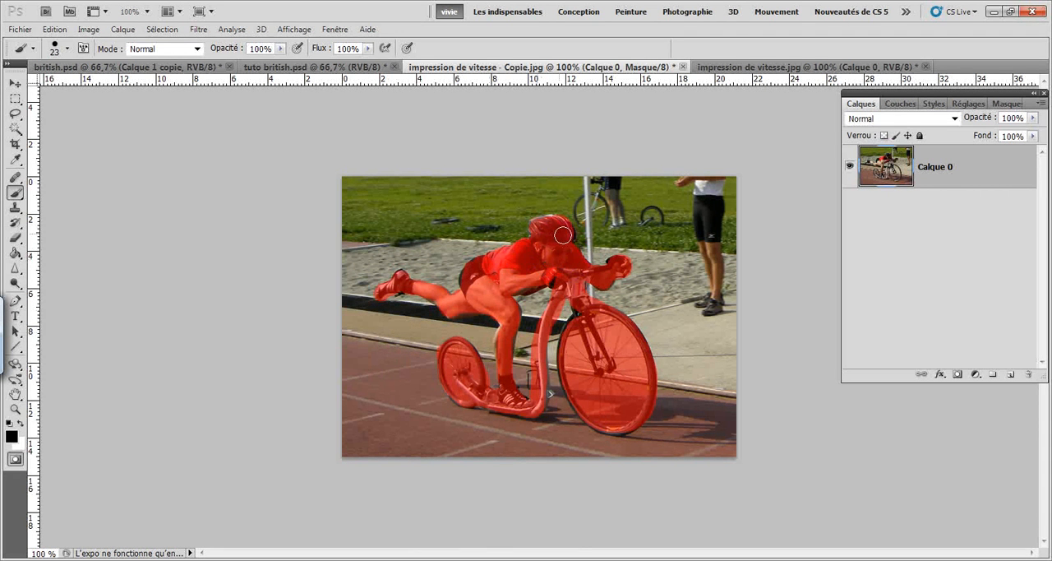
# Convert the quick mask into a selection and invert it so that only the rider and scooter are selected.
pyautogui.click(15, 458)
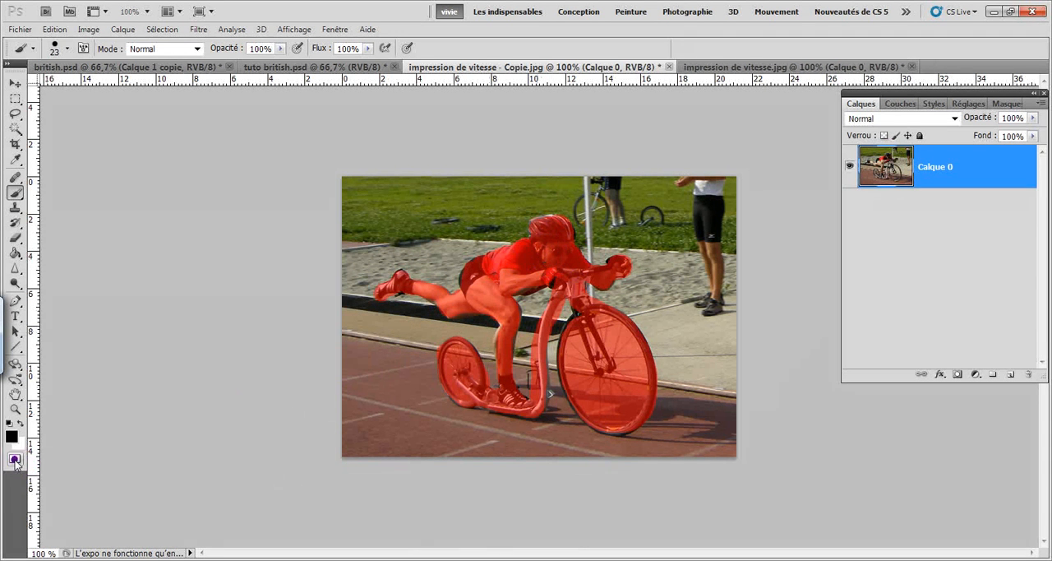
pyautogui.click(161, 29)
pyautogui.click(178, 91)
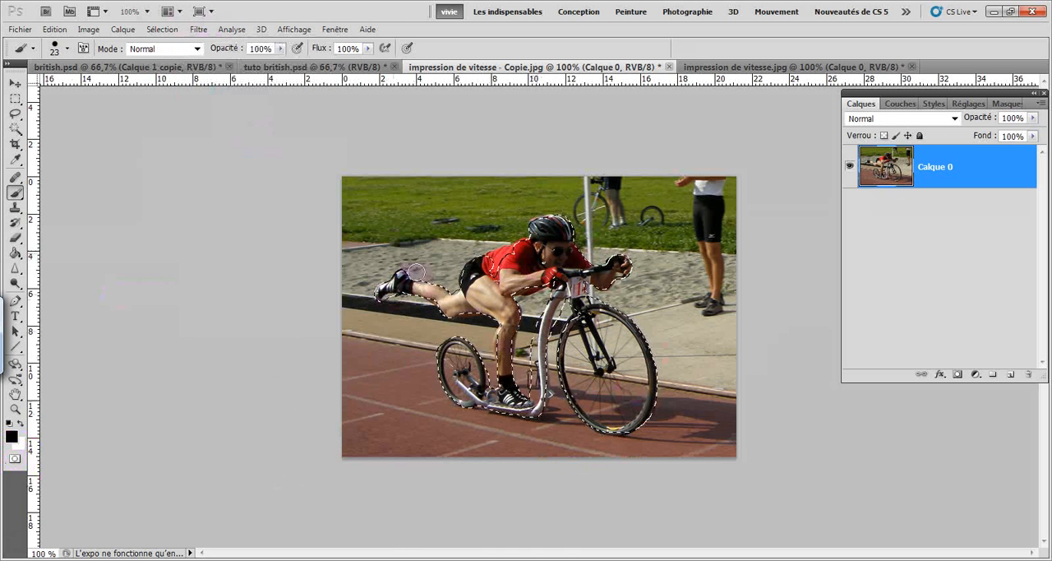
# Save the rider and scooter selection as a new unnamed channel in impression de vitesse - Copie.jpg.
pyautogui.click(163, 30)
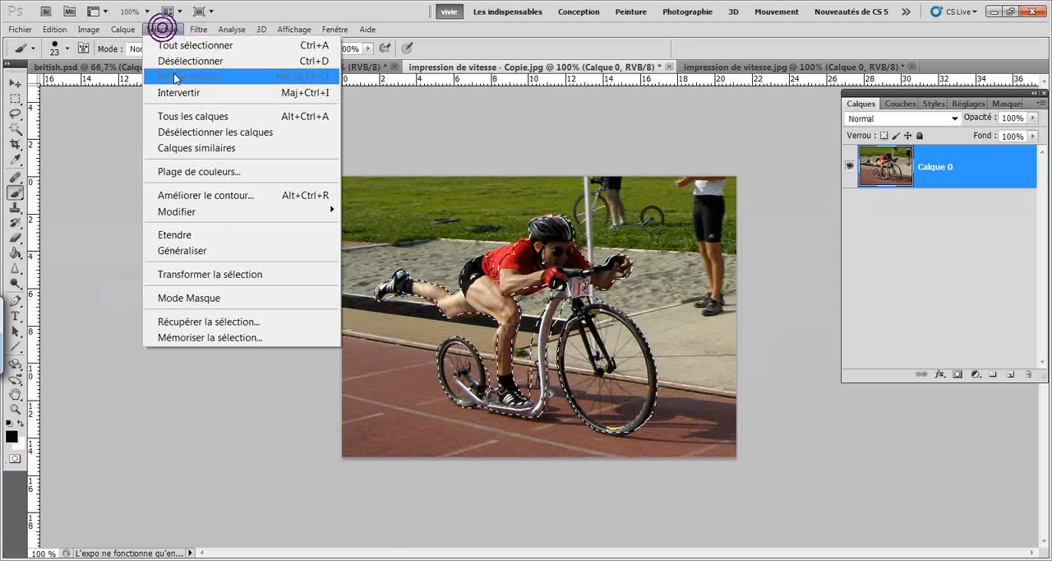
pyautogui.click(210, 337)
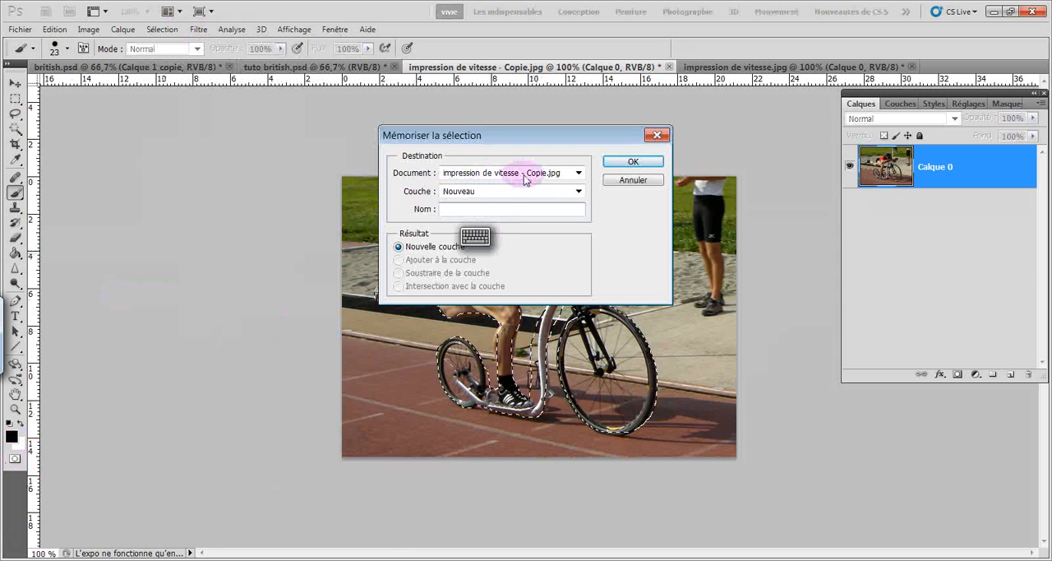
pyautogui.click(611, 160)
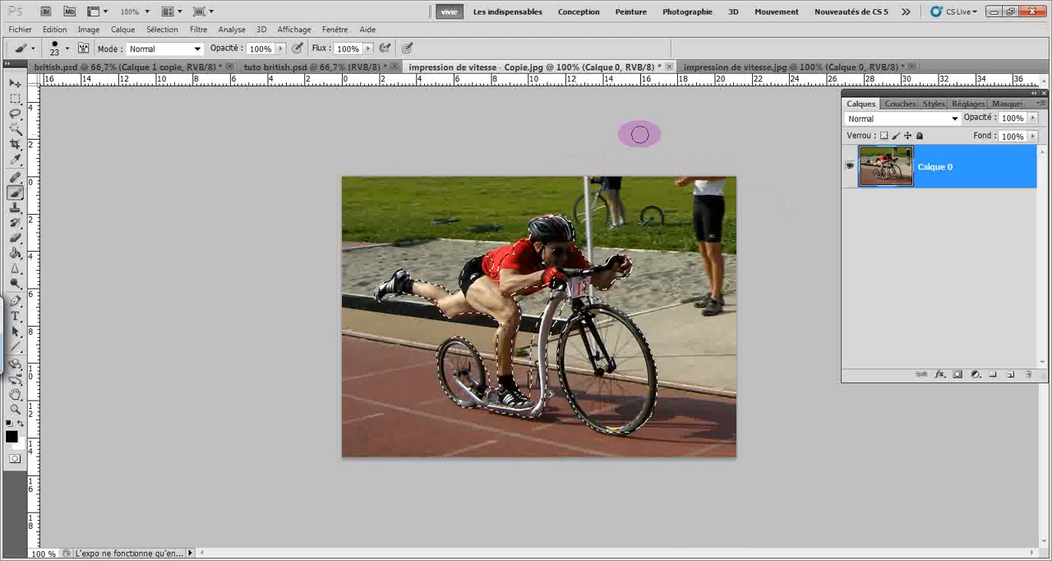
# Copy the selected rider and scooter onto a new layer, and duplicate that cutout layer within the same document.
pyautogui.hotkey('ctrl', 'j')
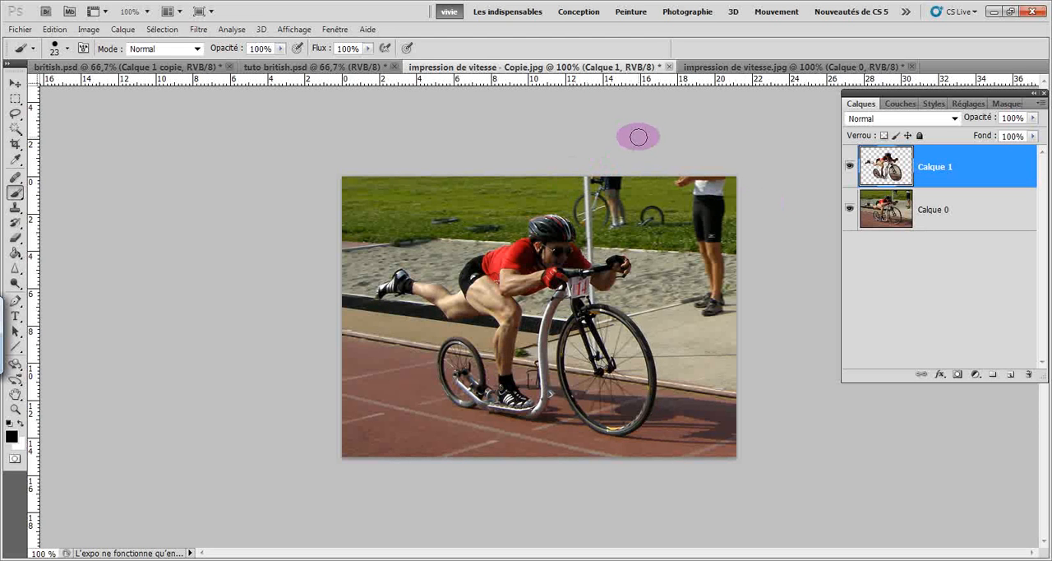
pyautogui.rightClick(963, 170)
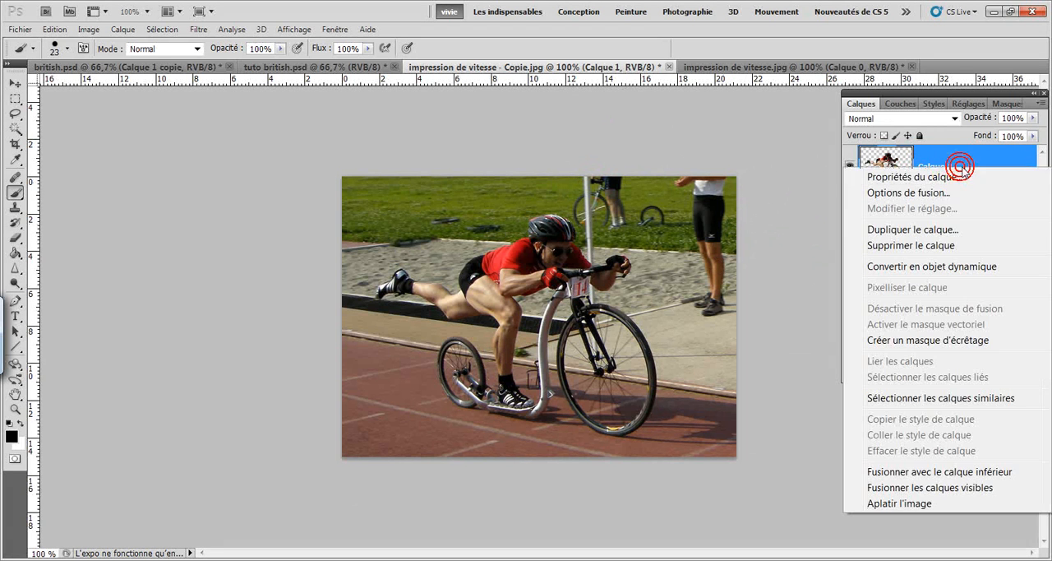
pyautogui.click(953, 234)
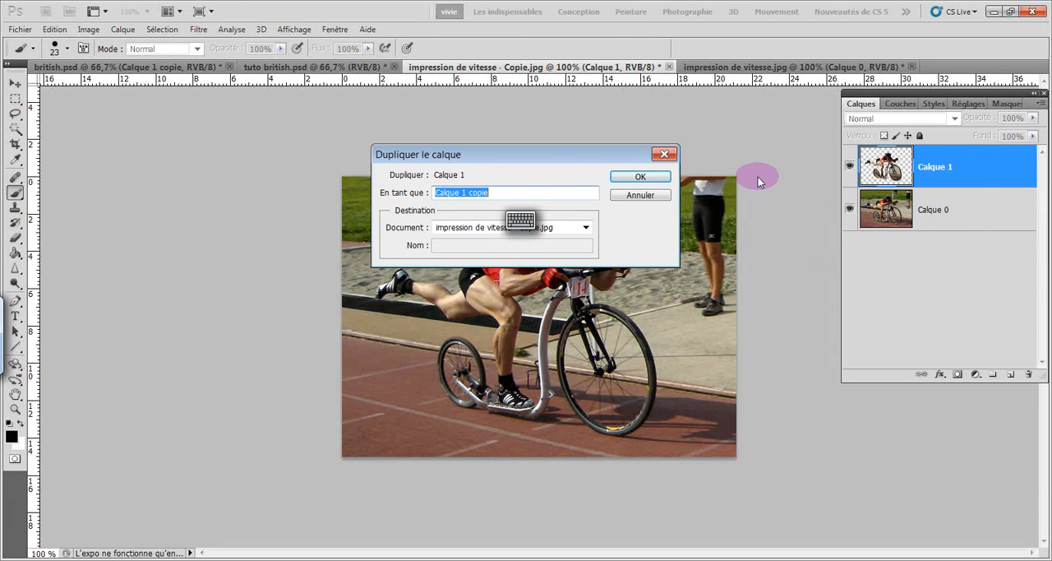
pyautogui.click(656, 175)
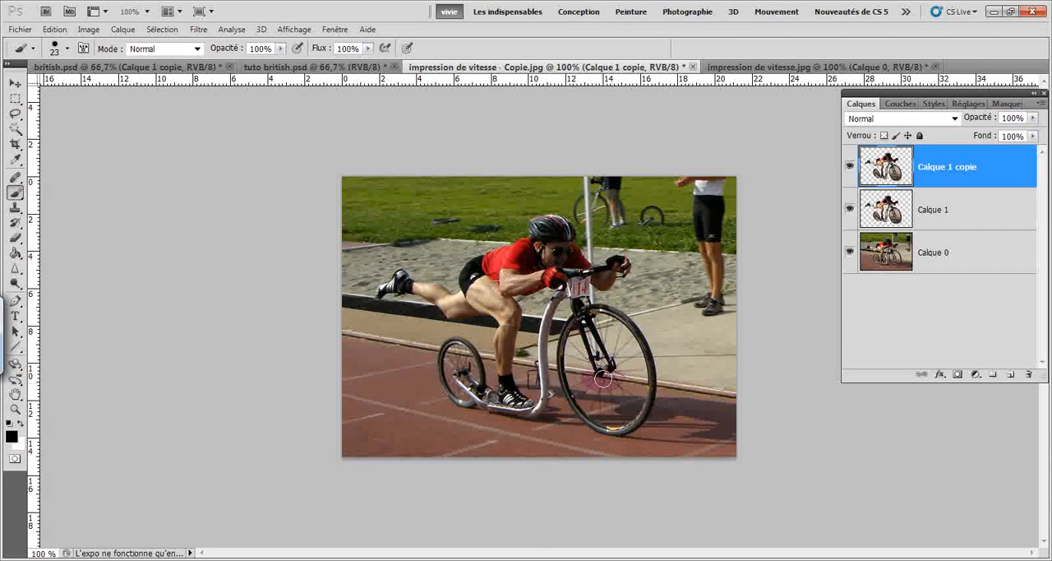
# Apply a directional blur with a 0° angle and a 77-pixel distance to the lower cutout layer, Calque 1.
pyautogui.click(968, 210)
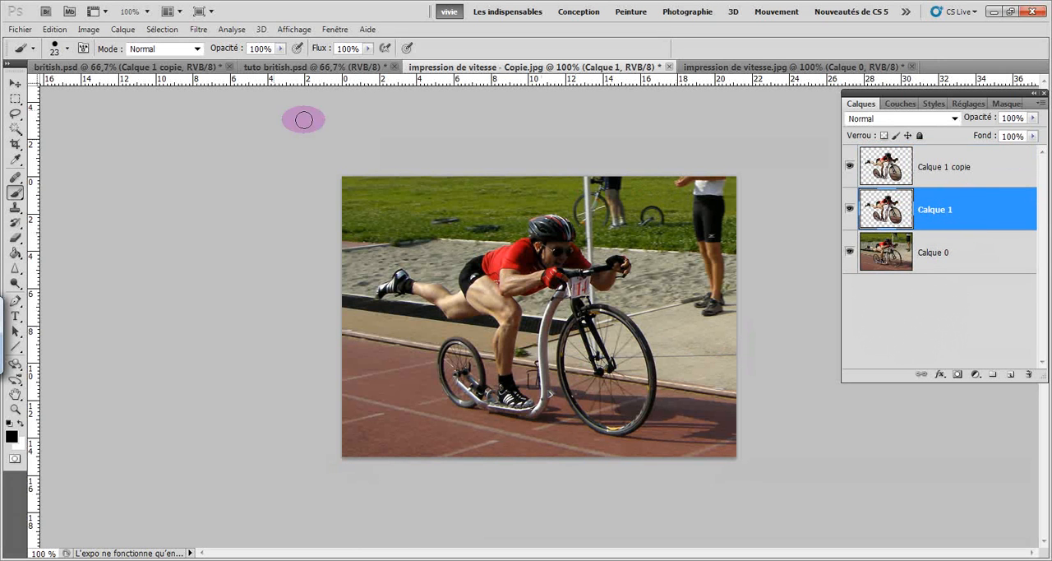
pyautogui.click(203, 30)
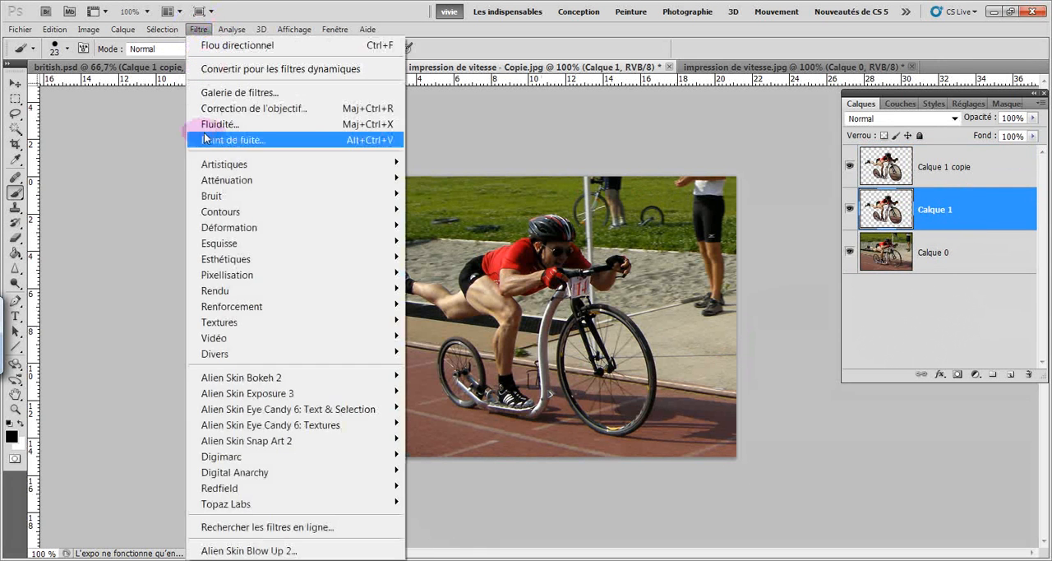
pyautogui.click(212, 180)
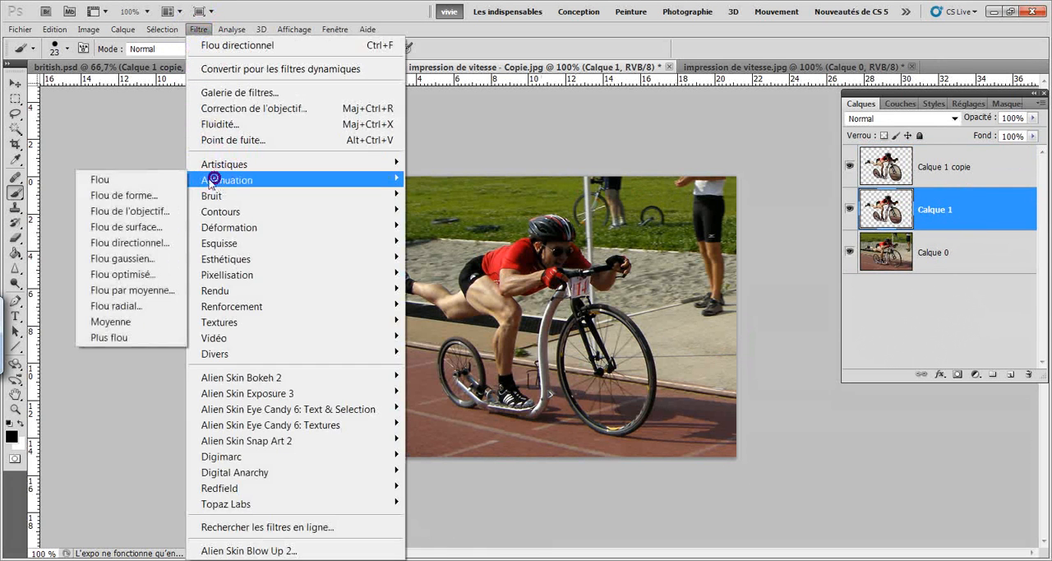
pyautogui.click(130, 242)
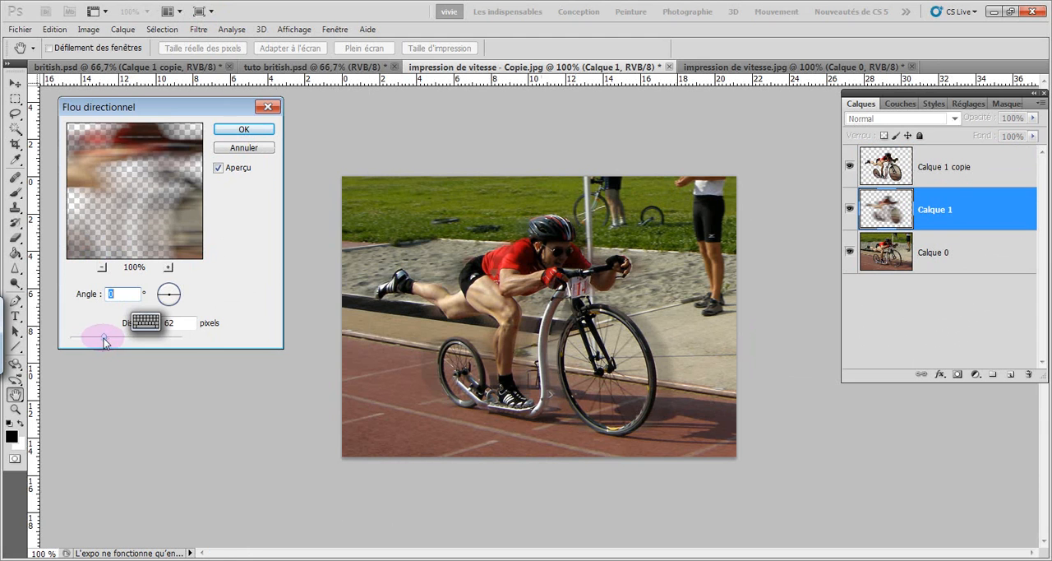
pyautogui.moveTo(104, 338); pyautogui.dragTo(112, 341)
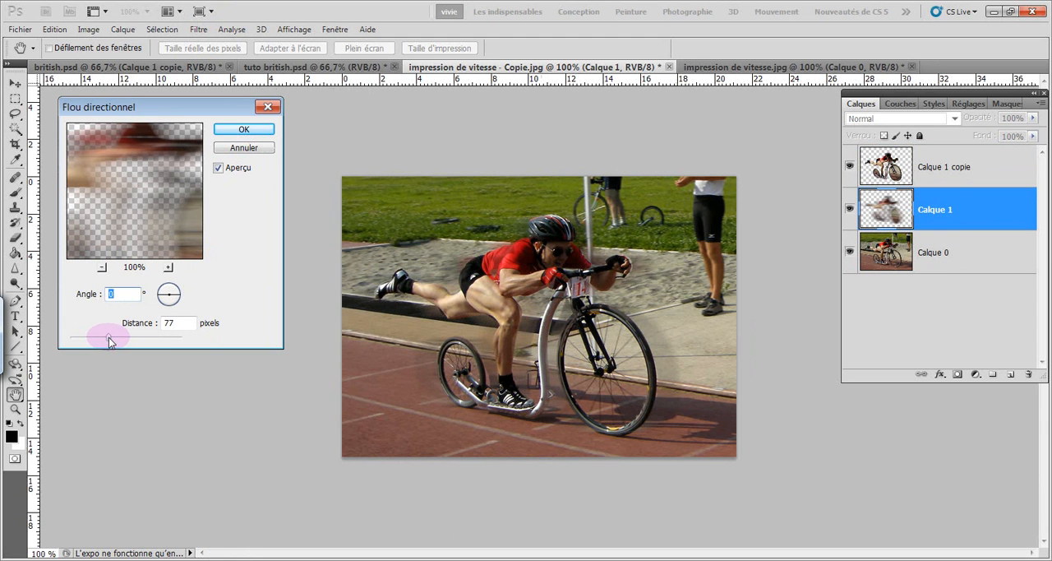
pyautogui.click(246, 130)
pyautogui.press('b')
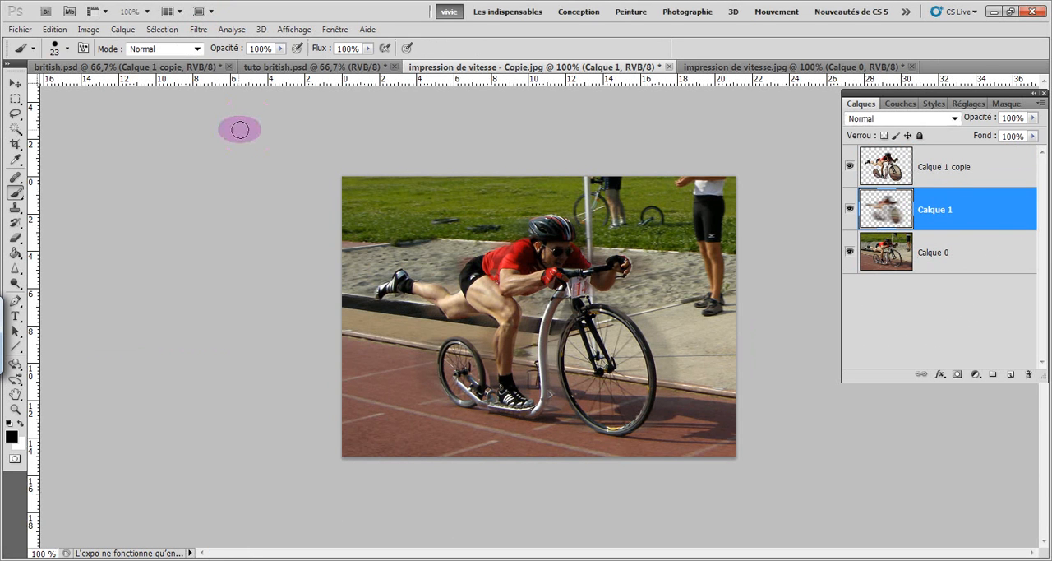
# Shift the blurred Calque 1 horizontally so its trail extends behind the sharp rider, and deselect the layer.
pyautogui.click(14, 83)
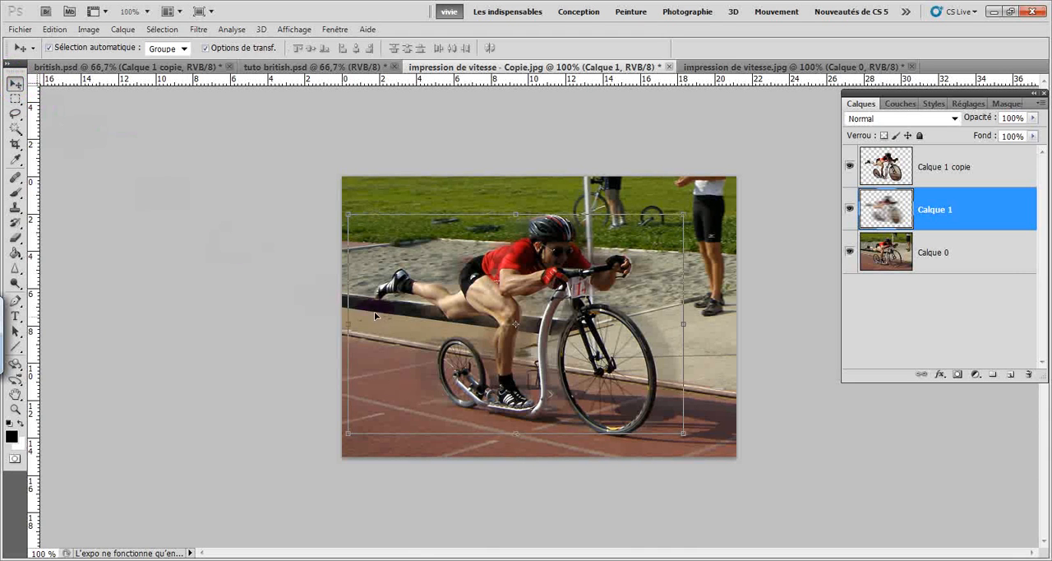
pyautogui.click(503, 342)
pyautogui.moveTo(522, 353); pyautogui.dragTo(495, 353)
pyautogui.click(169, 249)
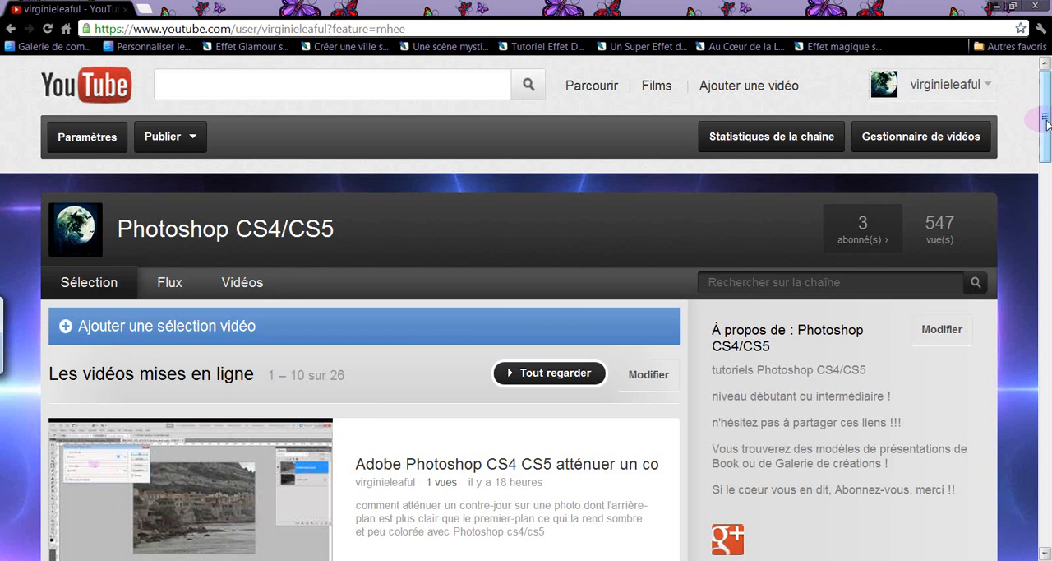
# Look over the Photoshop CS4/CS5 channel page on YouTube and switch back to impression de vitesse - Copie.jpg in Photoshop.
pyautogui.moveTo(1047, 125); pyautogui.dragTo(1044, 106)
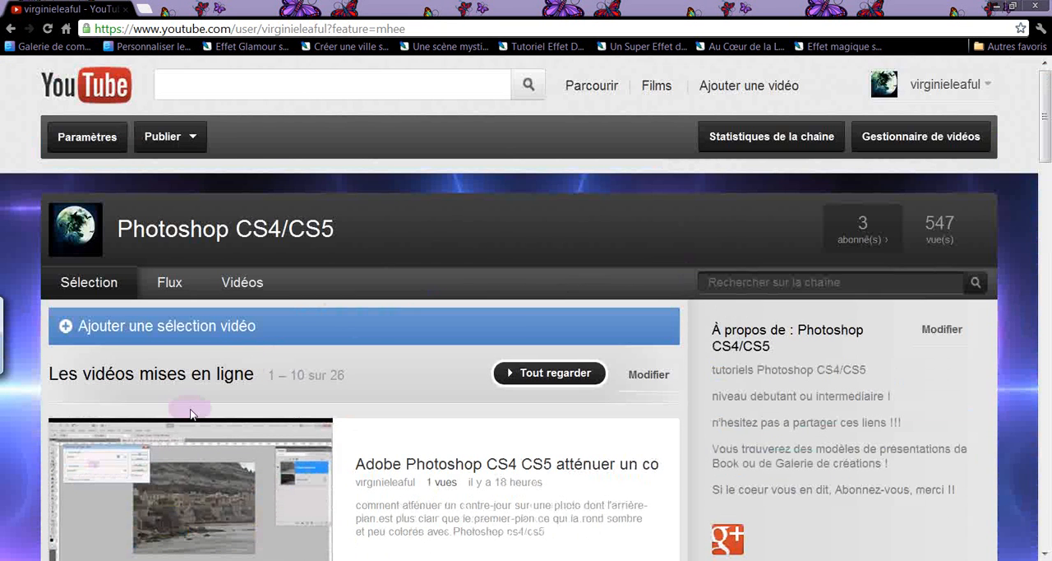
pyautogui.moveTo(173, 559)
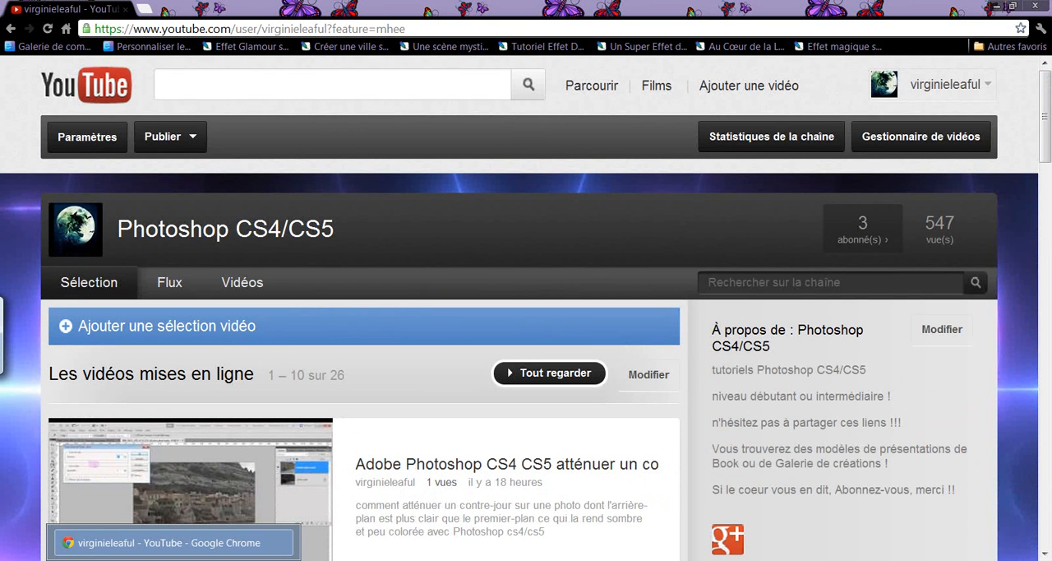
pyautogui.moveTo(220, 559)
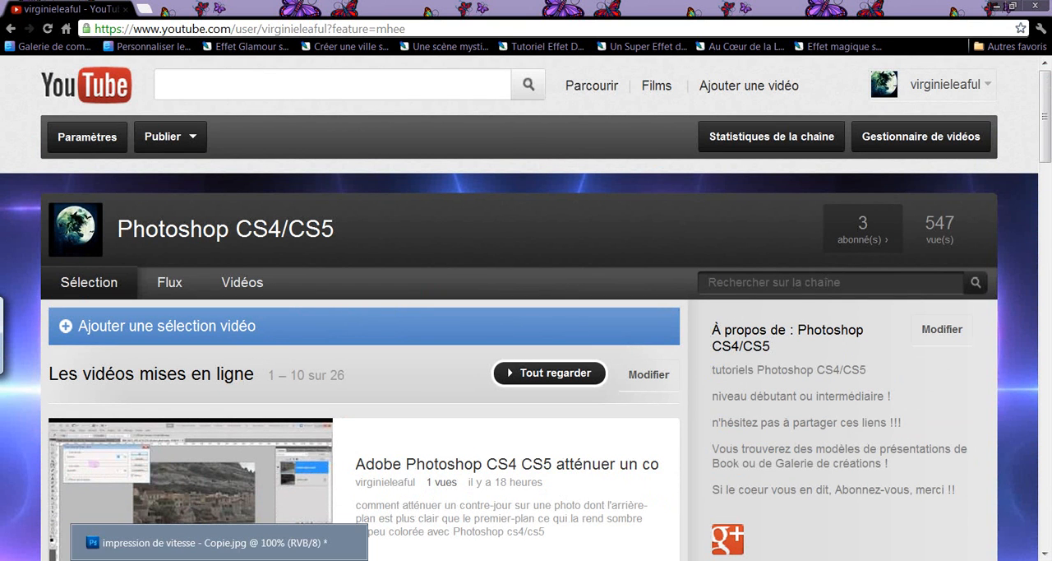
pyautogui.click(220, 559)
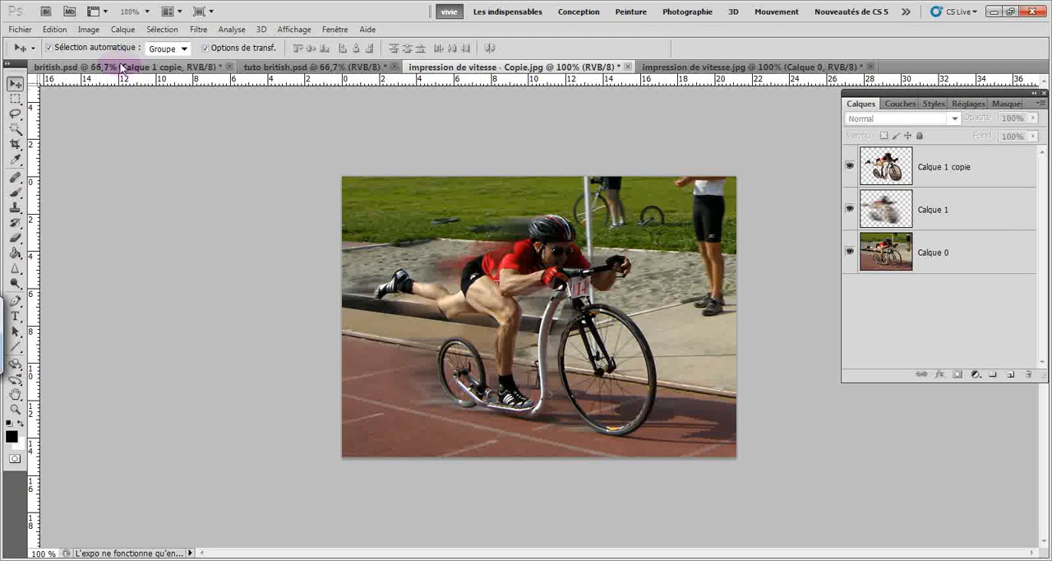